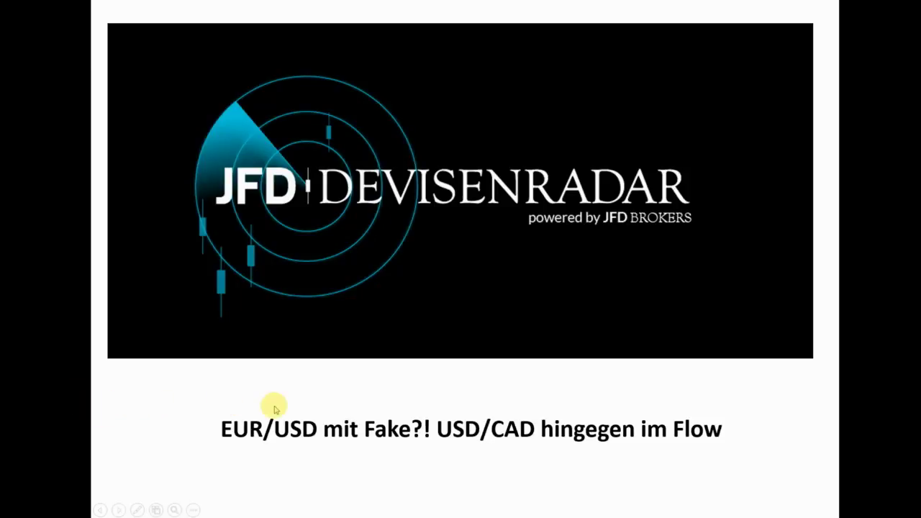
- Advance the PowerPoint slideshow from the JFD Devisenradar title slide to the risk disclaimer
click(358, 389)
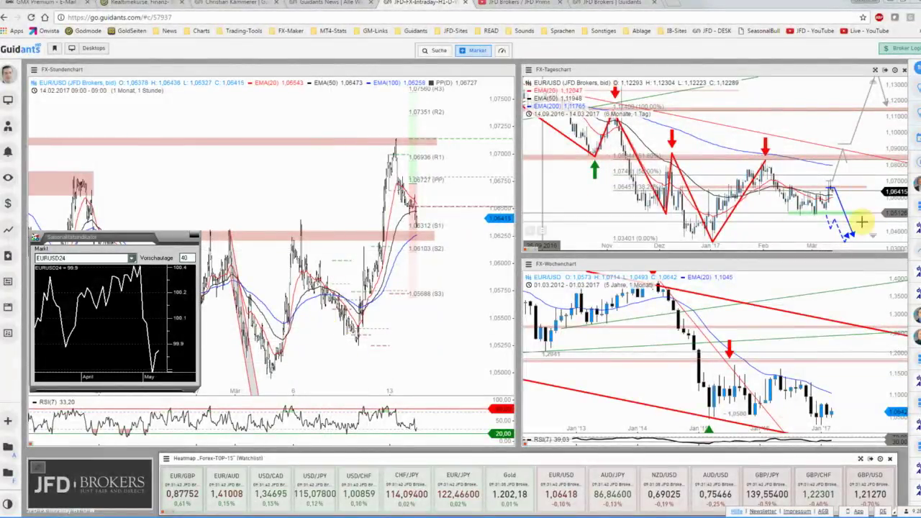
- Switch from Guidants to the 'JFD Brokers / JFD Prime' YouTube browser tab
mouse_move(867, 77)
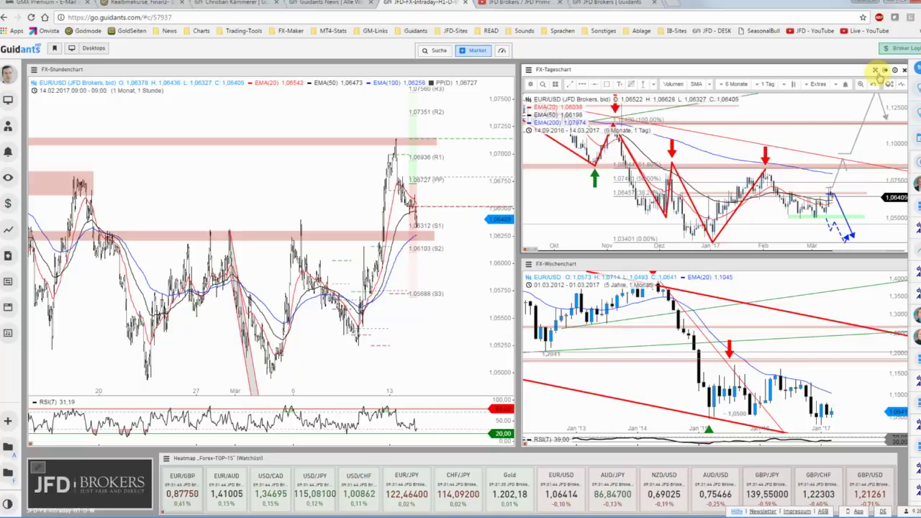
click(510, 4)
scroll(551, 181, down, 2)
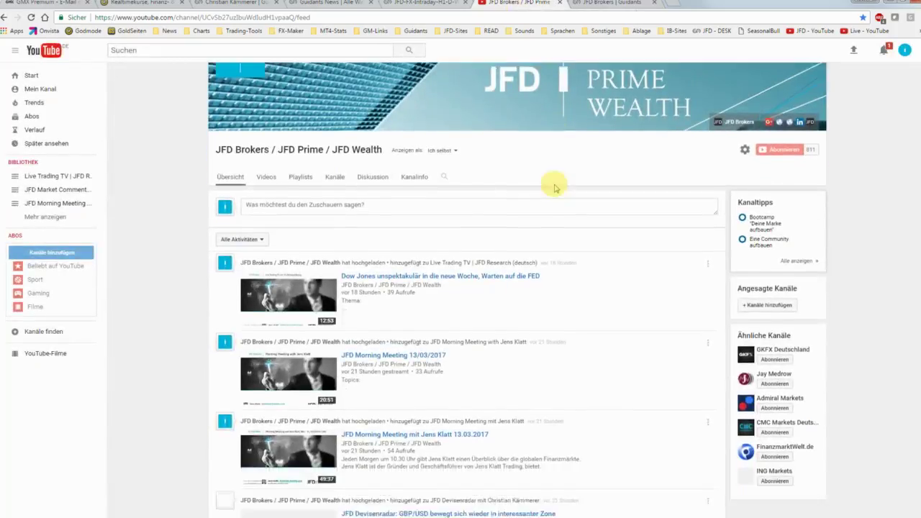
scroll(554, 185, down, 2)
scroll(551, 181, down, 2)
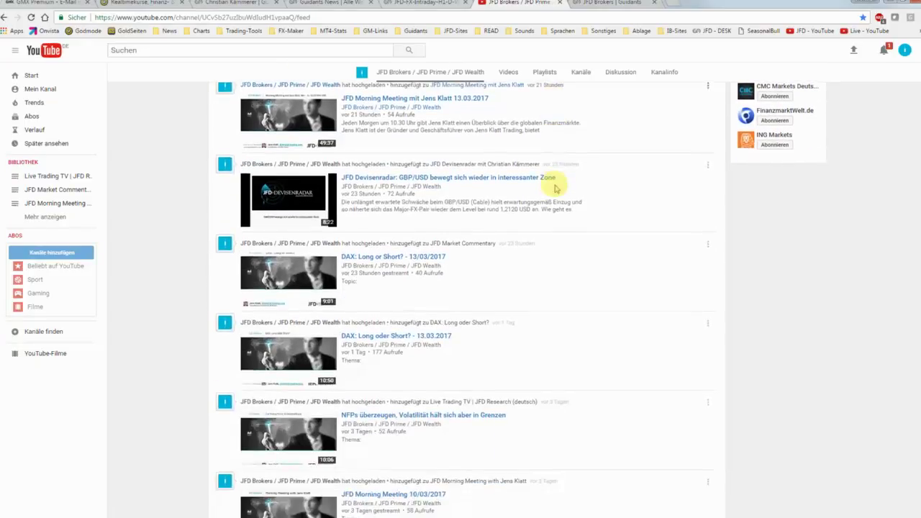
scroll(554, 184, down, 1)
scroll(408, 238, up, 2)
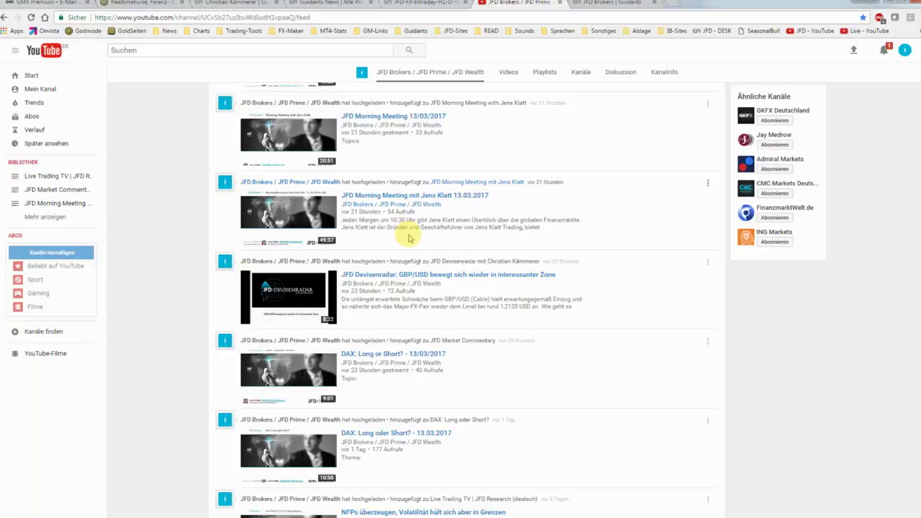
scroll(391, 268, down, 2)
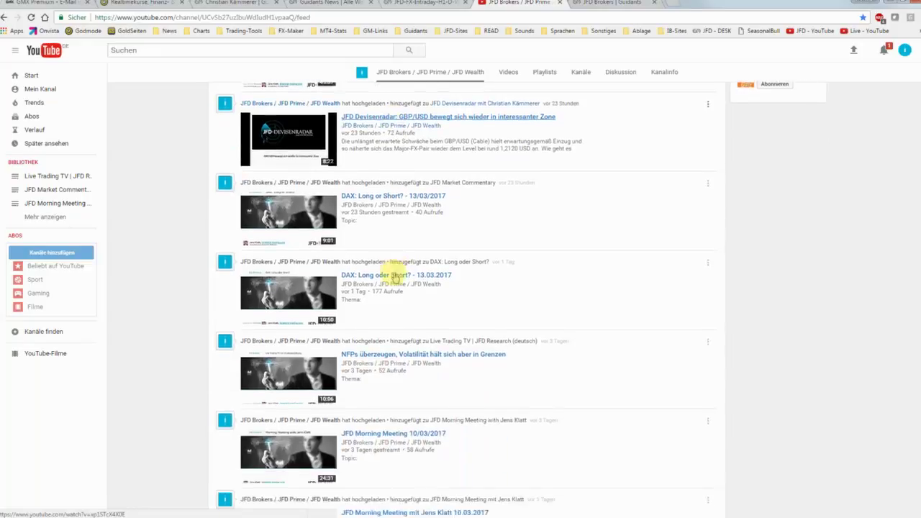
scroll(391, 272, down, 2)
scroll(393, 276, down, 2)
scroll(392, 276, down, 2)
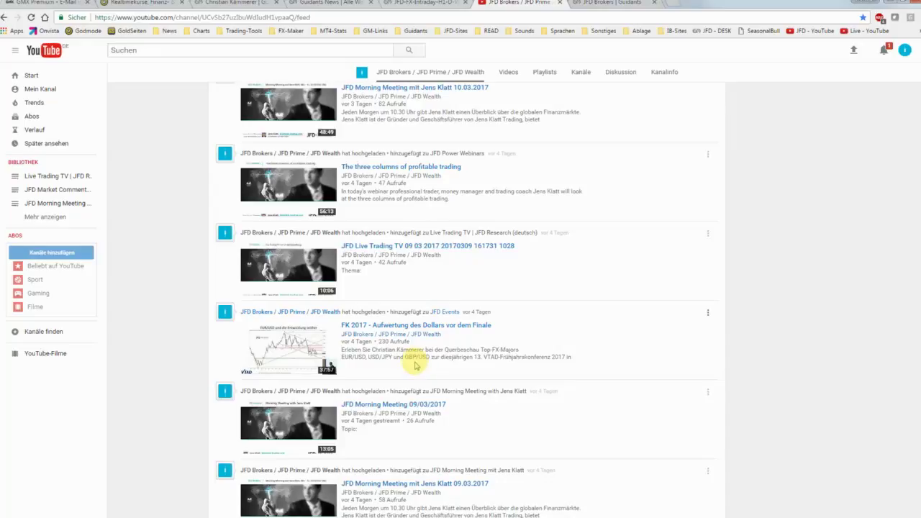
scroll(415, 360, up, 1)
scroll(412, 356, up, 2)
scroll(415, 360, up, 2)
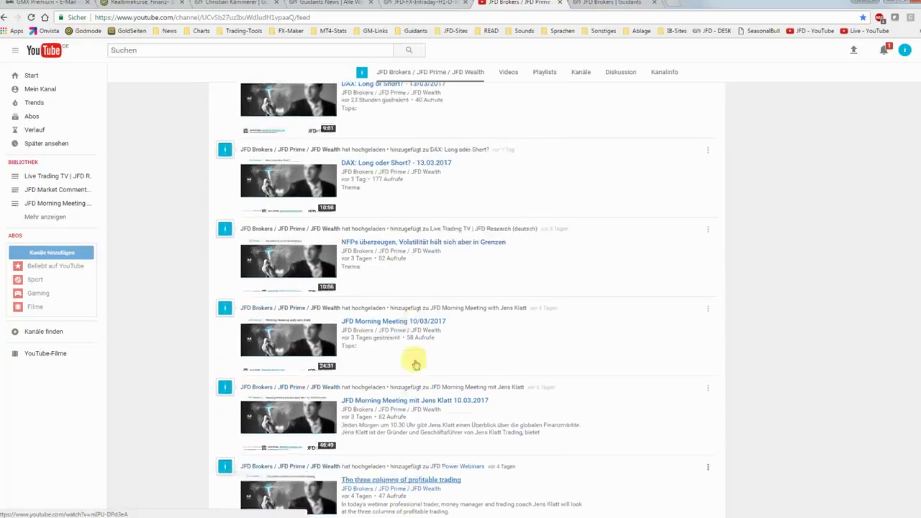
scroll(403, 356, up, 2)
scroll(392, 353, up, 1)
scroll(392, 353, up, 1)
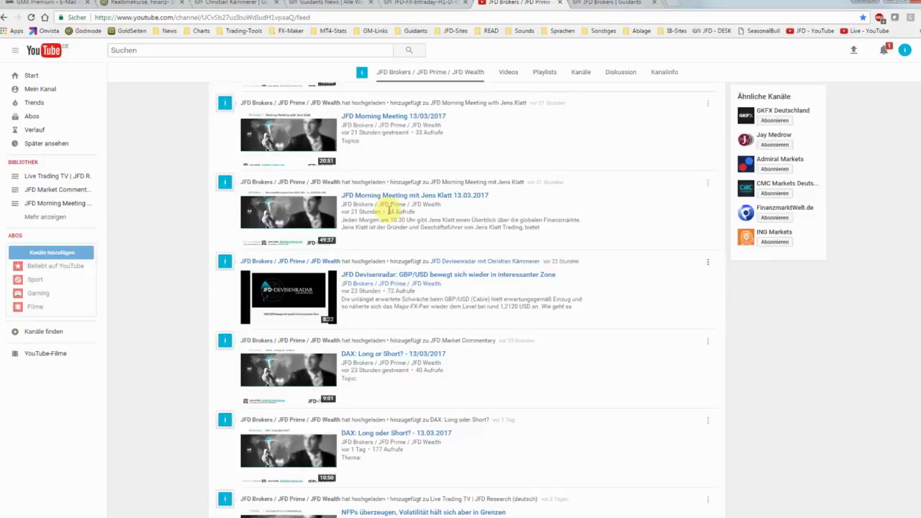
- Return to Guidants, maximise the EUR/USD FX-Tageschart panel and zoom into it
click(417, 6)
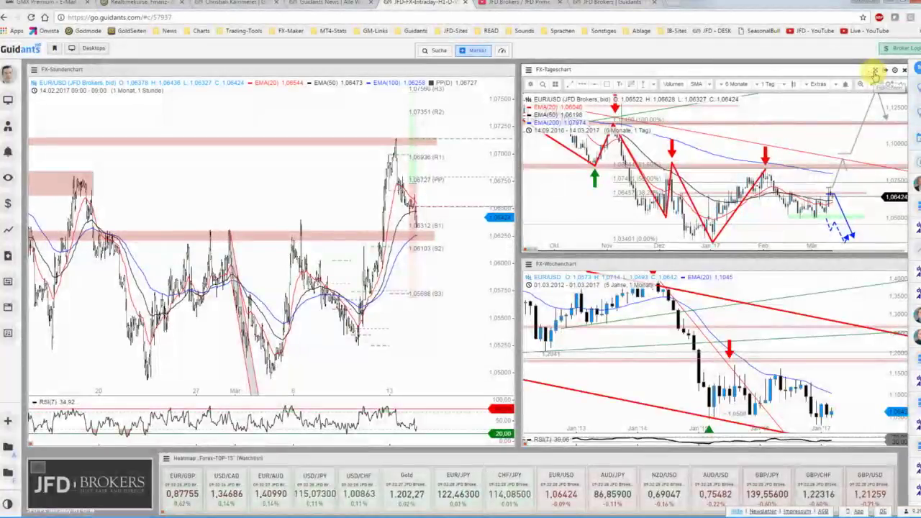
click(875, 72)
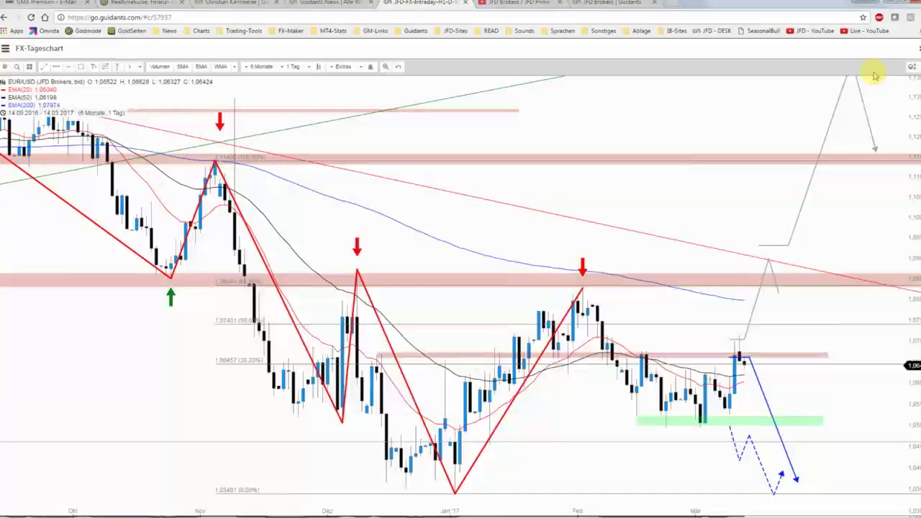
scroll(756, 251, up, 2)
scroll(748, 273, up, 2)
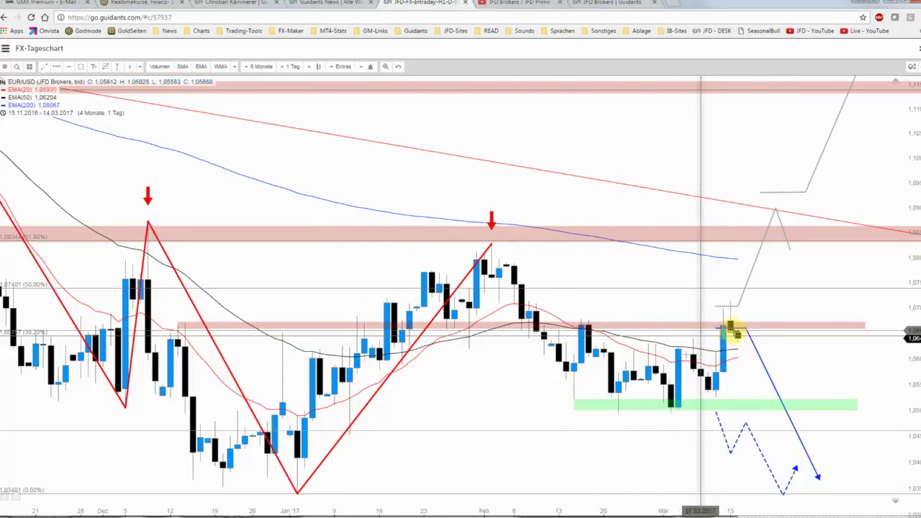
scroll(734, 335, up, 2)
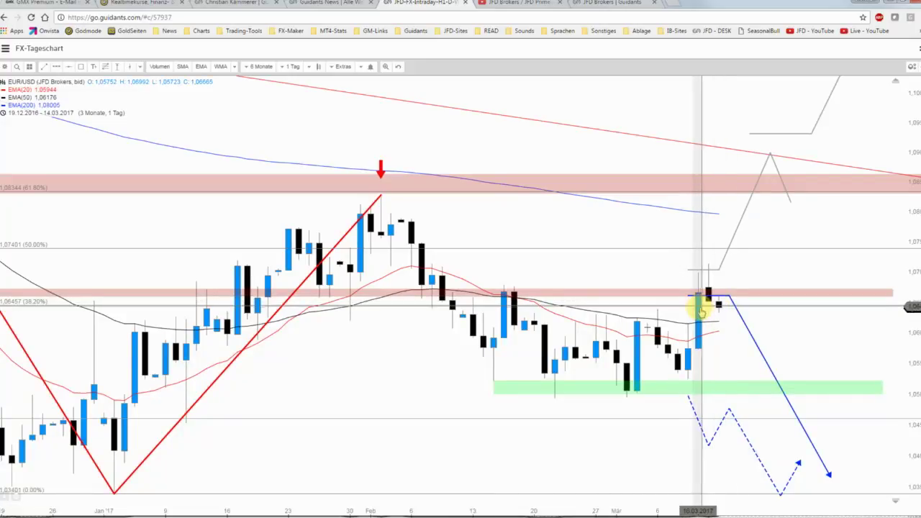
- Open the EUR/USD price series settings, then switch to the general chart settings
double_click(698, 314)
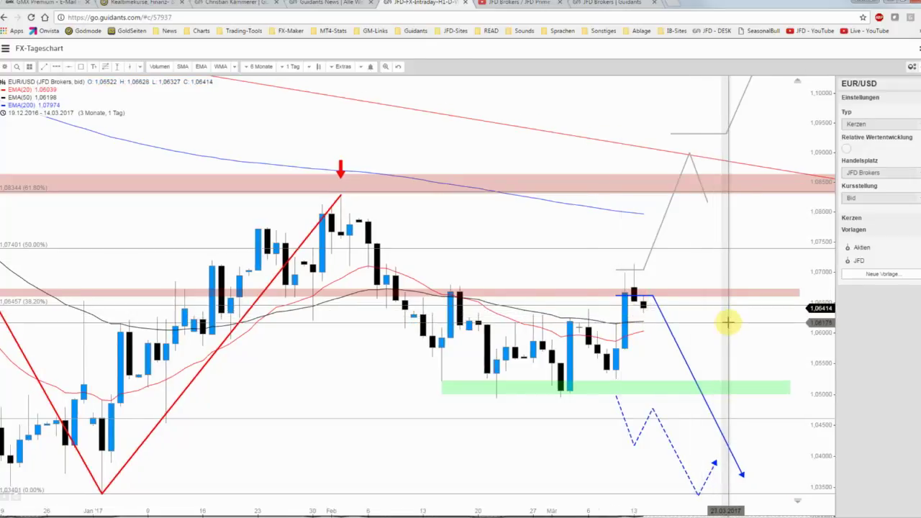
click(726, 320)
scroll(723, 323, up, 1)
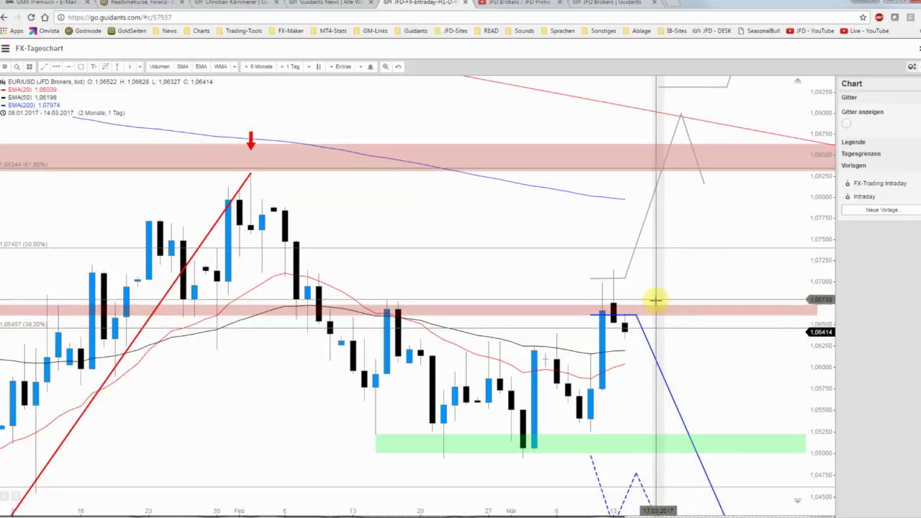
scroll(665, 321, down, 1)
scroll(666, 321, down, 1)
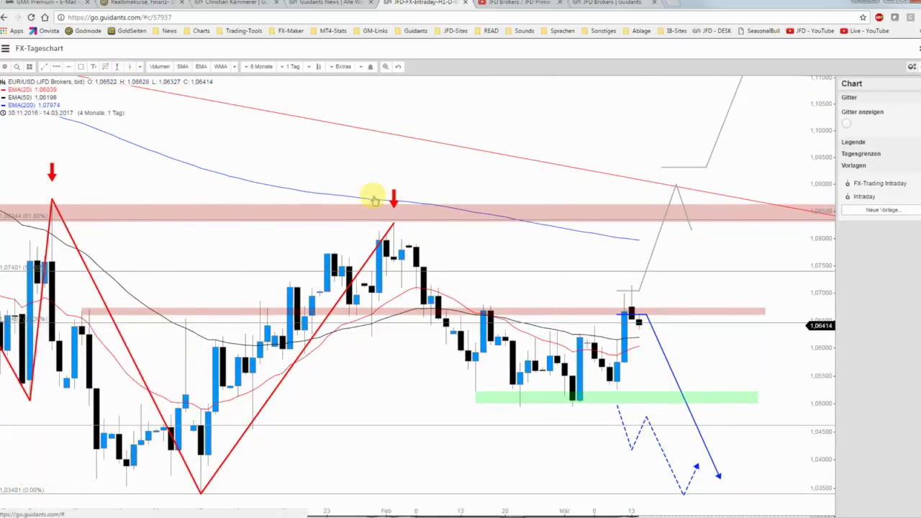
- Measure a range from the latest candle up to about 1.0725 and make it a red Risiko zone
click(631, 327)
drag(631, 327, 660, 286)
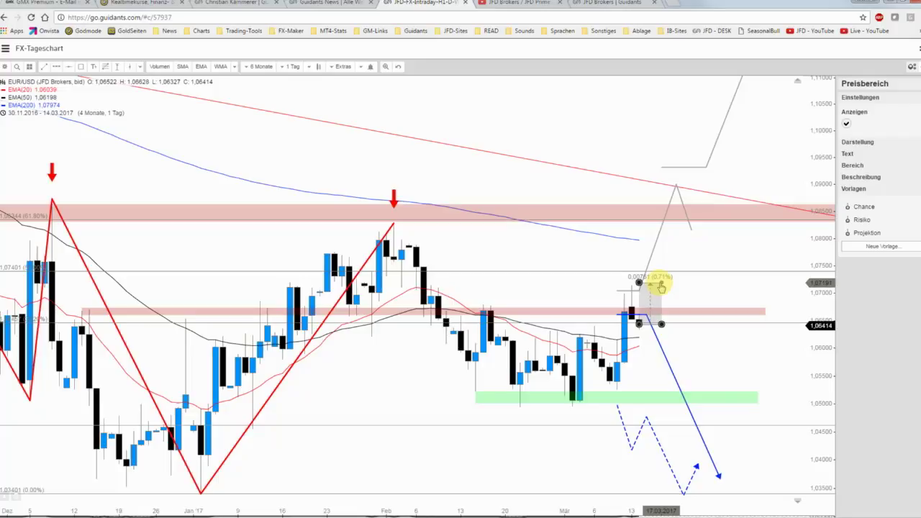
drag(661, 286, 661, 284)
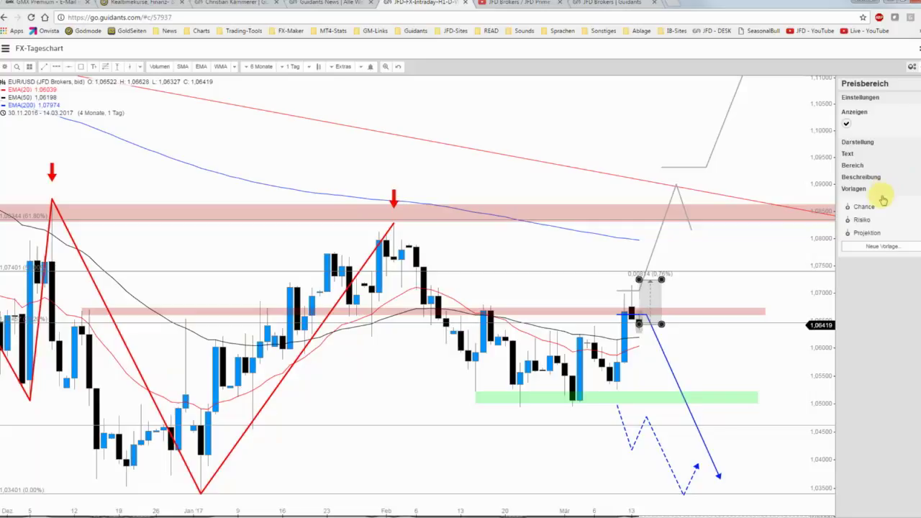
click(867, 222)
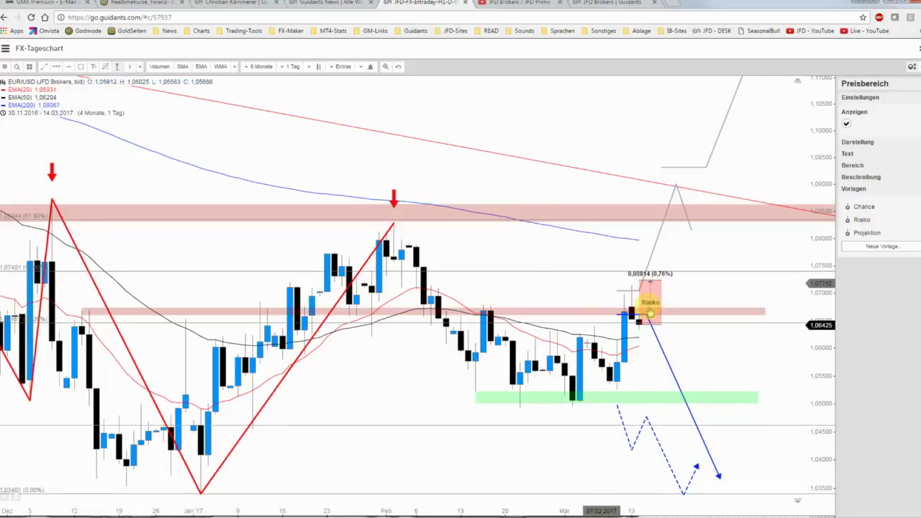
- Measure a range down to about 1.034 and make it a green Chance zone (-0.03041, -2.86%)
drag(639, 324, 676, 398)
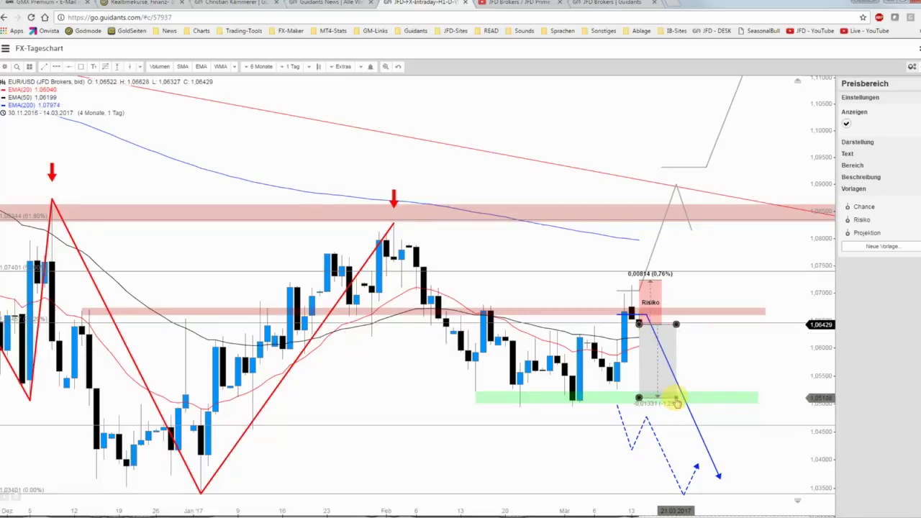
mouse_move(679, 407)
mouse_down()
mouse_move(726, 487)
mouse_move(718, 496)
mouse_up()
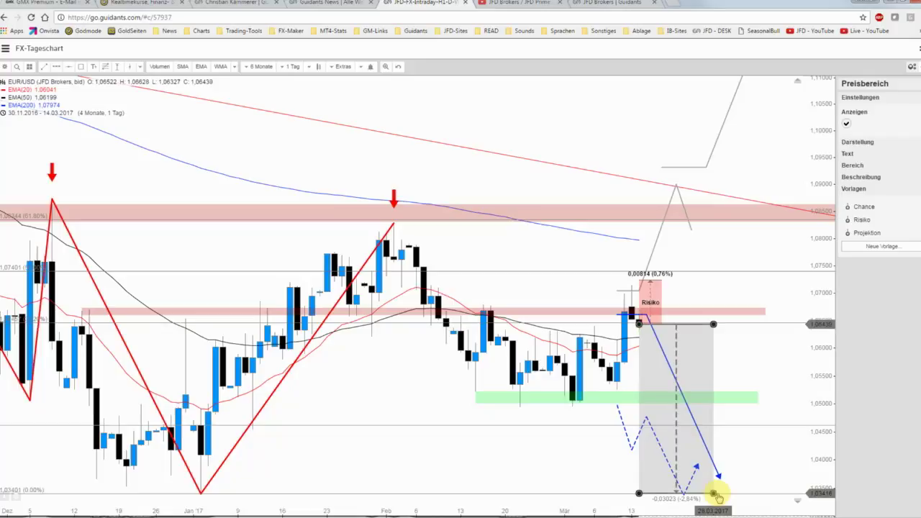
click(864, 209)
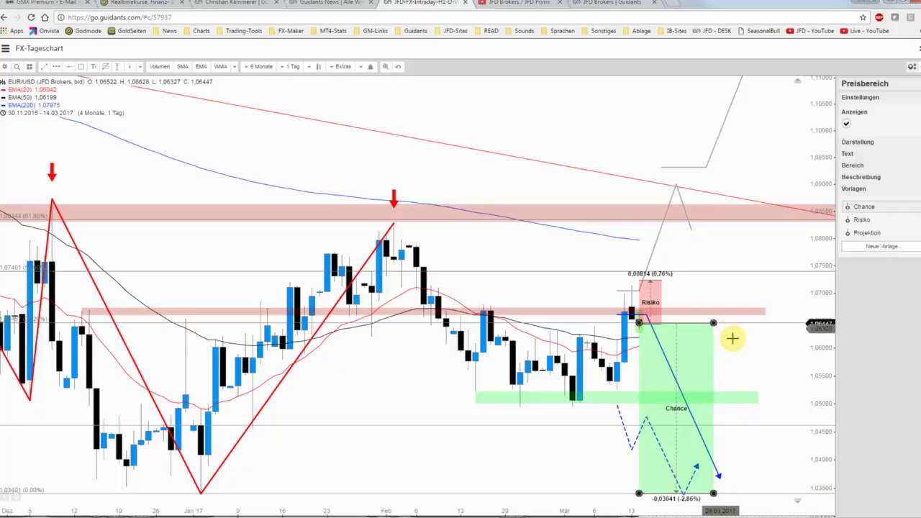
click(734, 342)
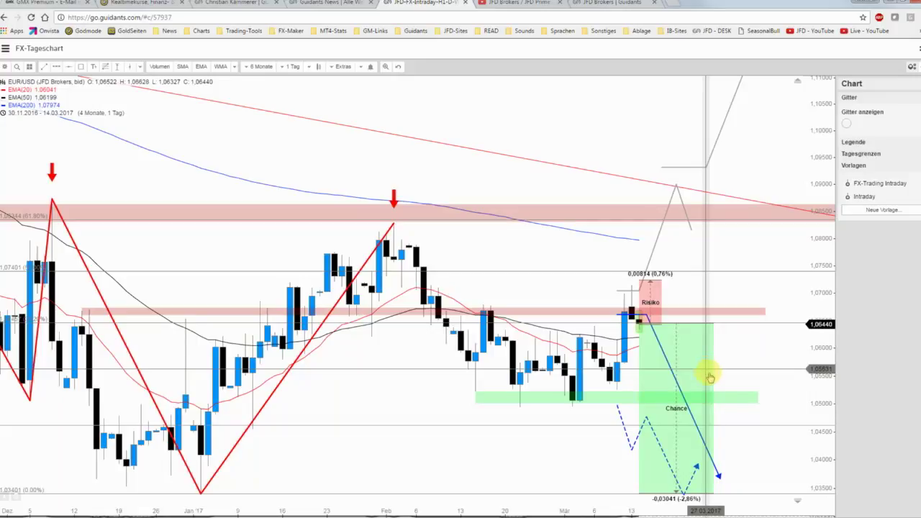
- Delete the unwanted stray path from the EUR/USD daily chart with Löschen
scroll(709, 375, down, 2)
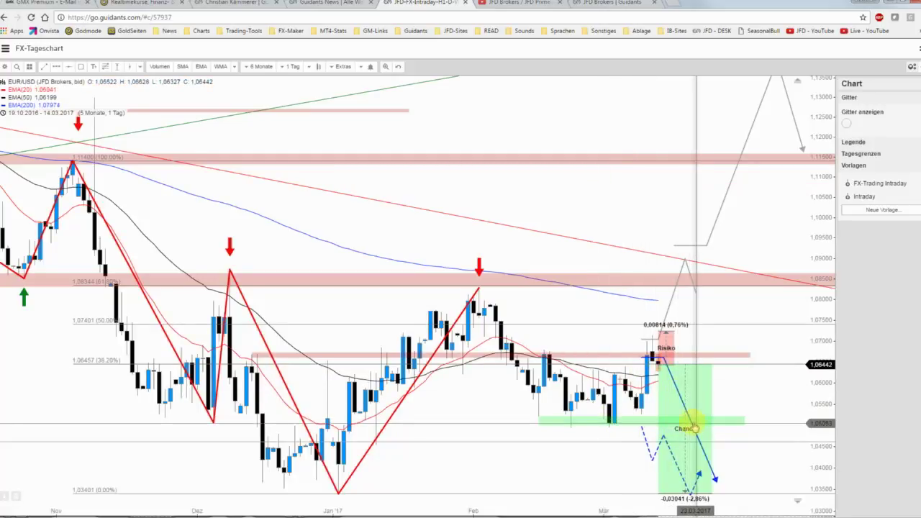
right_click(645, 439)
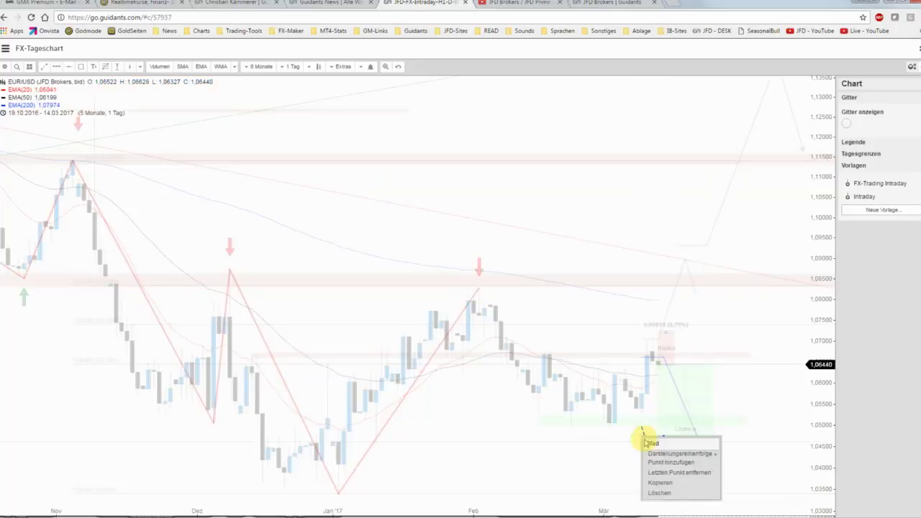
click(659, 491)
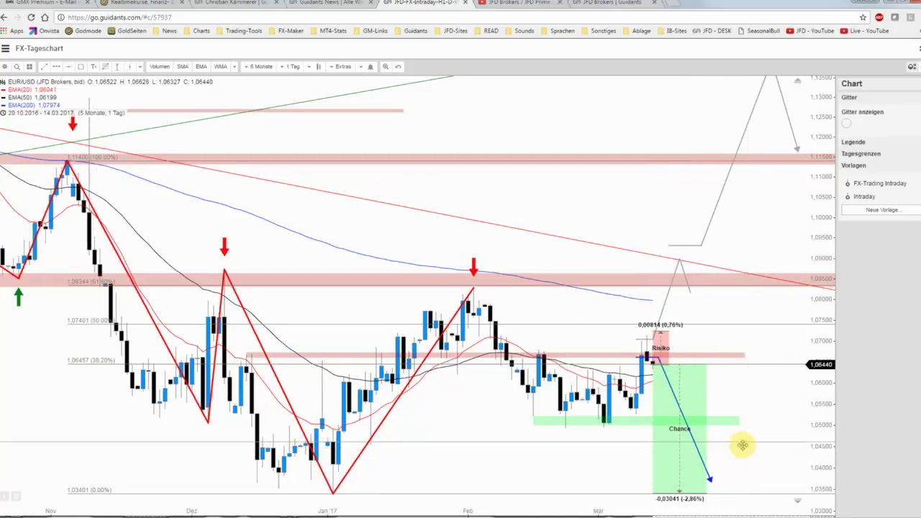
- Move the grey correction path up-right and lower its peak onto the red downtrend line
drag(741, 441, 745, 408)
scroll(745, 408, up, 2)
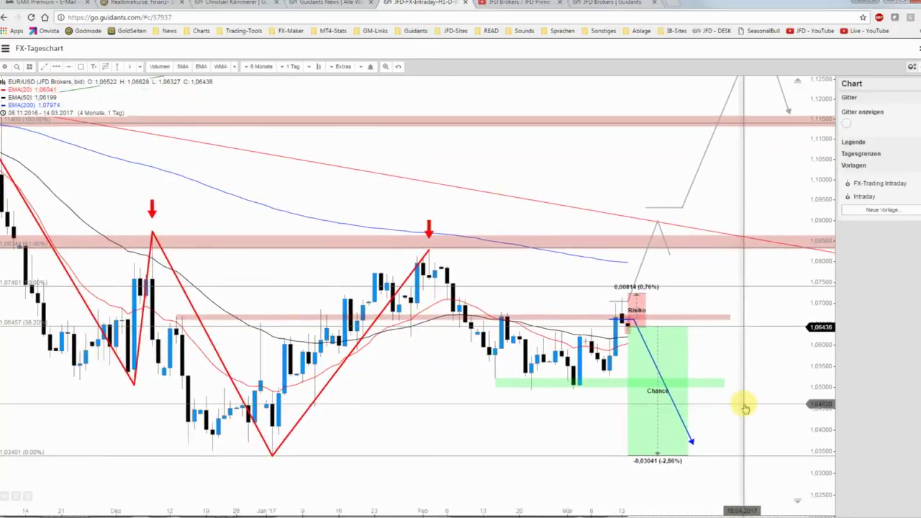
scroll(745, 408, down, 2)
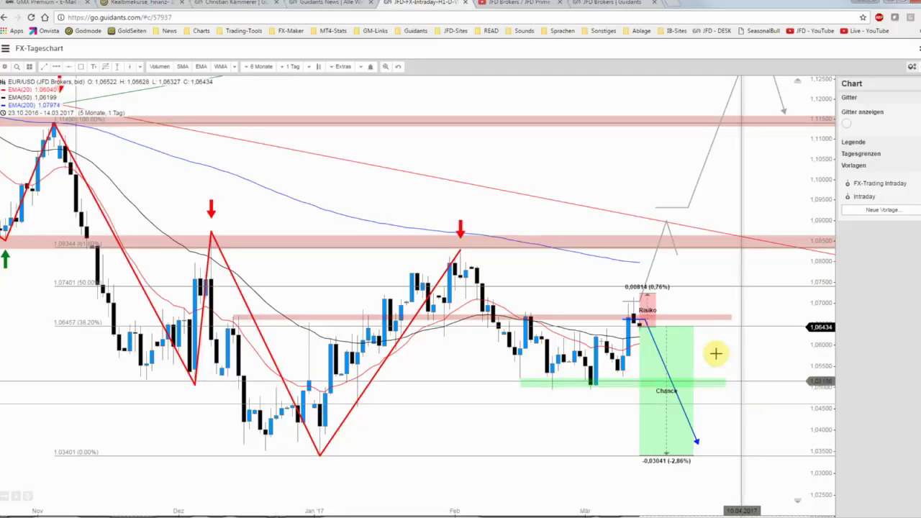
click(652, 267)
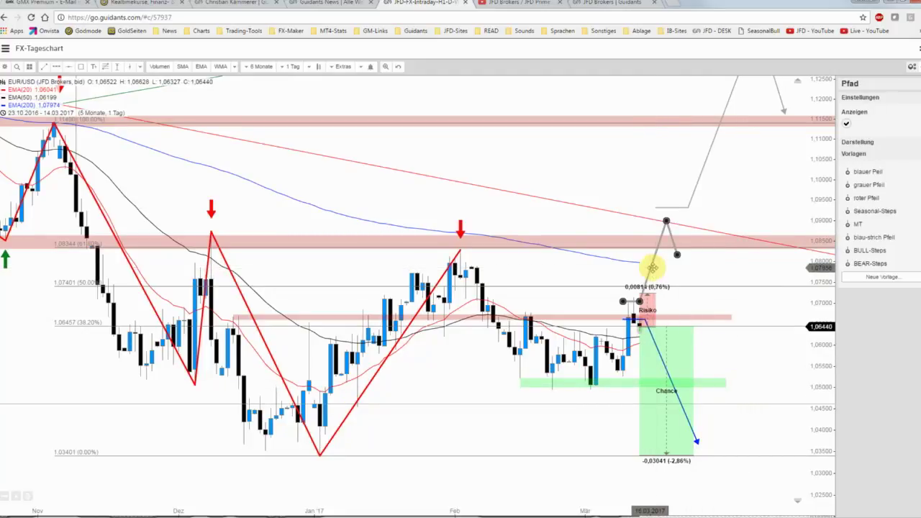
drag(660, 259, 668, 255)
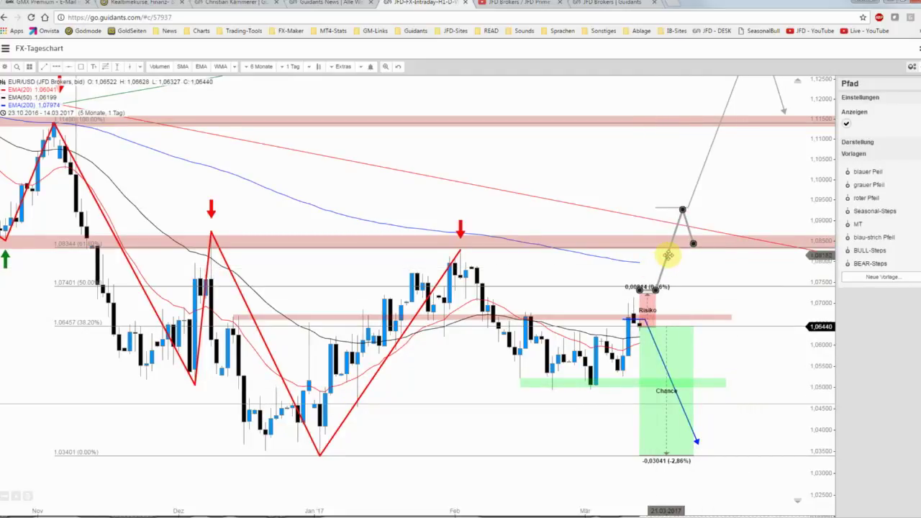
drag(683, 220, 695, 262)
- Deselect the grey path, move the seasonality window lower, and save the annotated daily chart
click(711, 267)
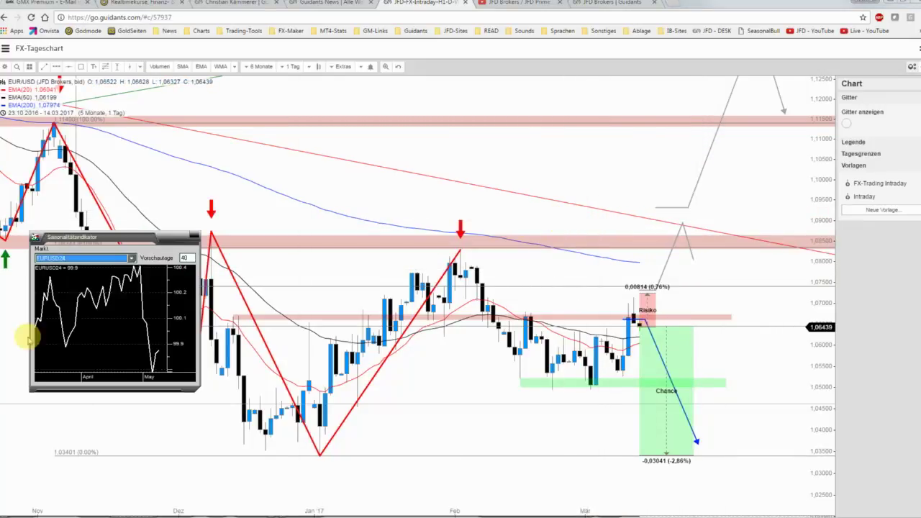
drag(108, 239, 91, 338)
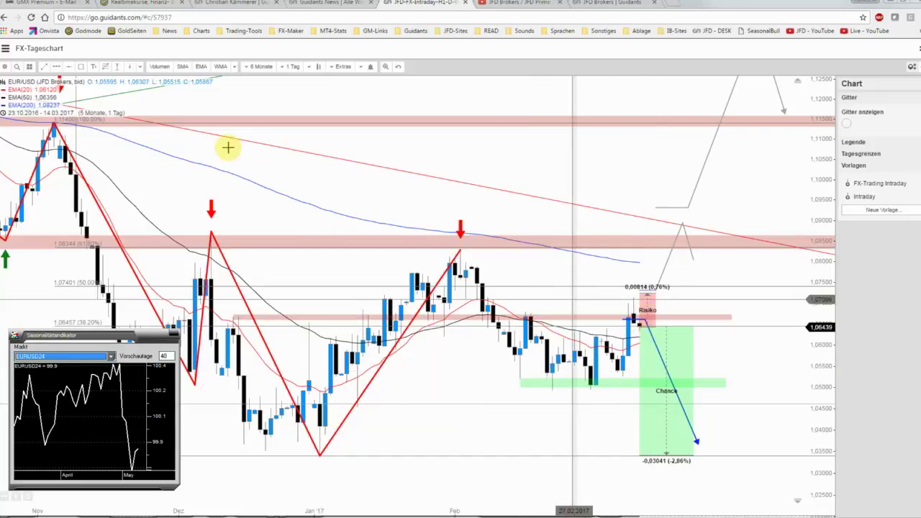
click(4, 66)
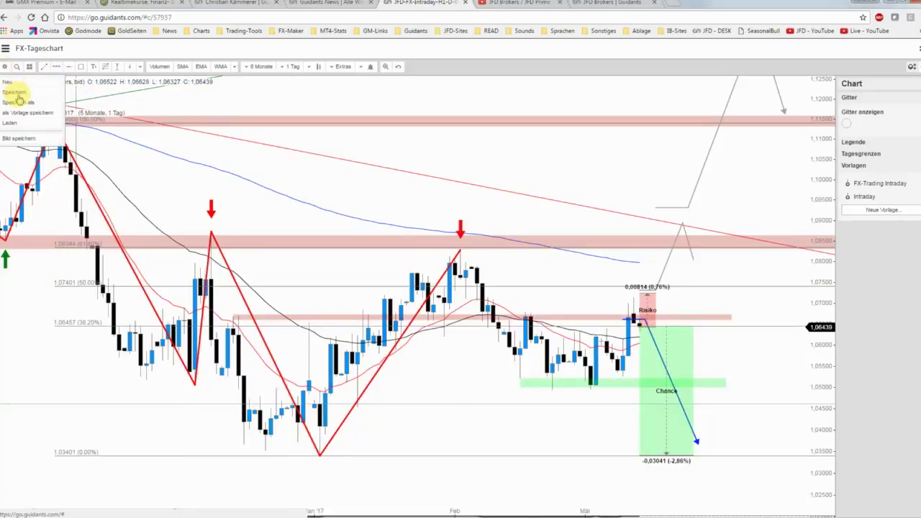
click(17, 94)
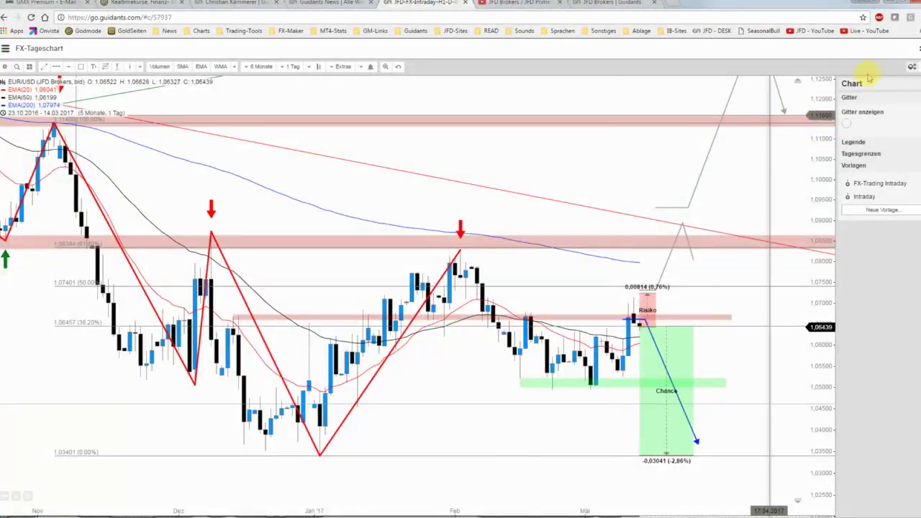
- Restore the multi-chart layout and maximise the EUR/USD FX-Stundenchart
click(912, 61)
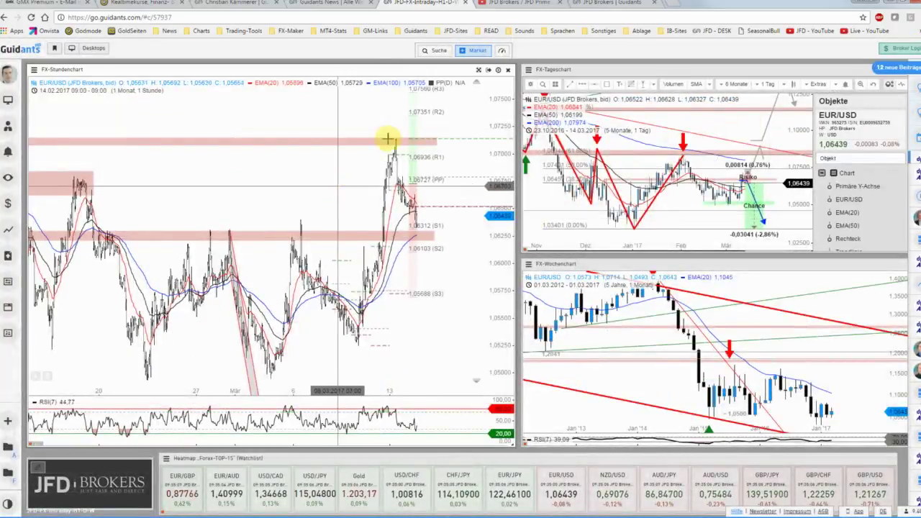
click(388, 139)
click(477, 71)
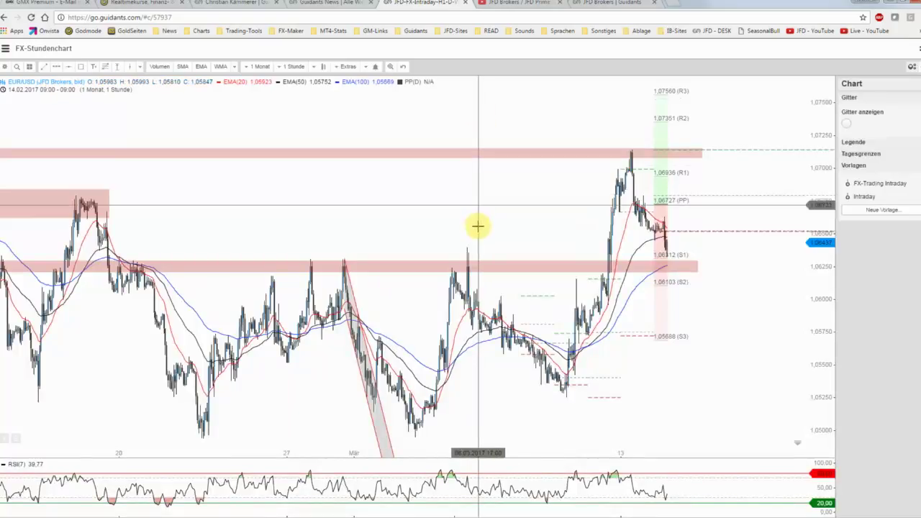
scroll(478, 227, up, 1)
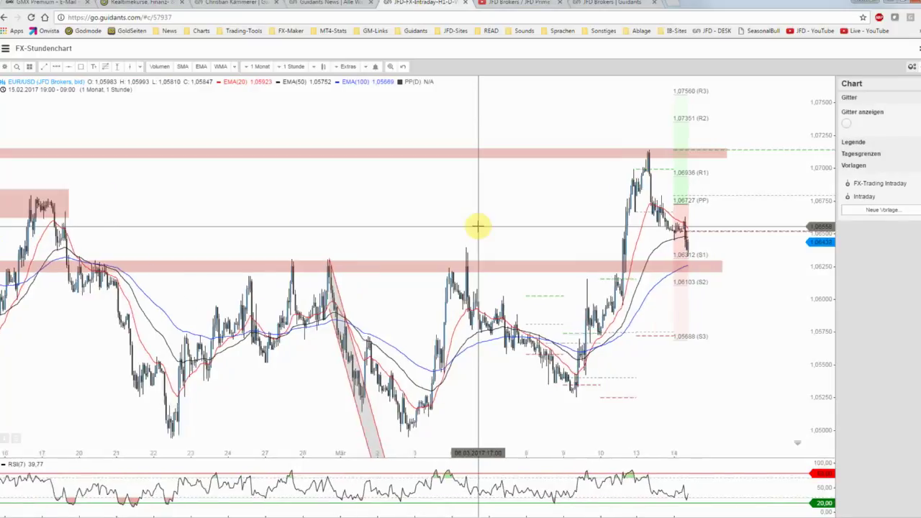
scroll(478, 227, up, 1)
scroll(478, 227, up, 1)
- Bring the latest hourly candles into view and select the lower pink support zone
drag(439, 228, 384, 223)
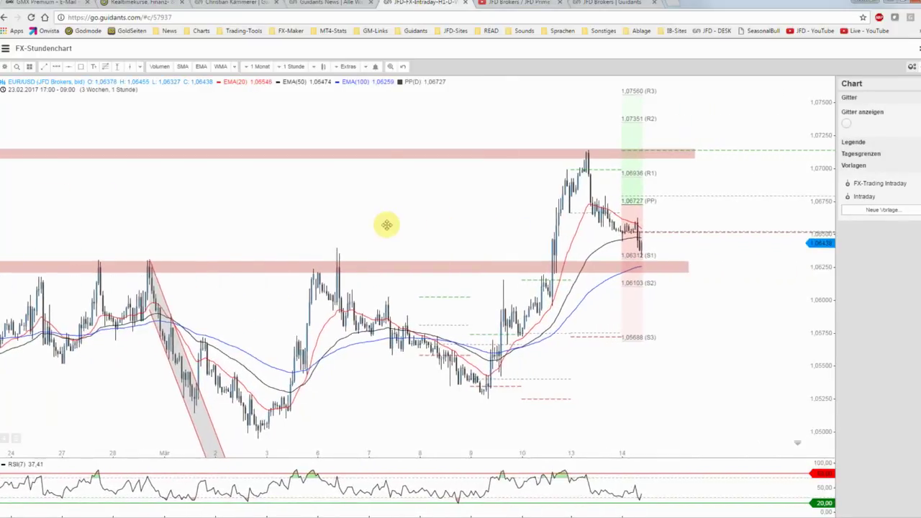
scroll(383, 223, up, 1)
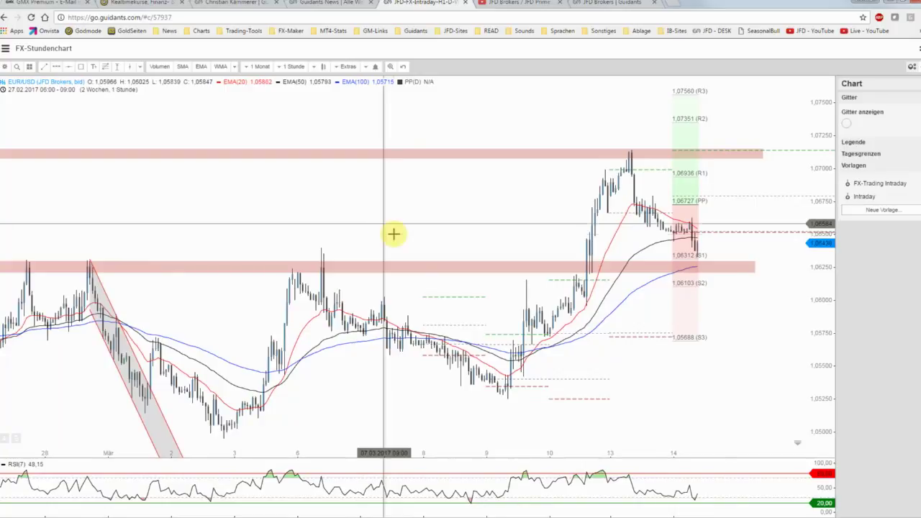
scroll(453, 226, up, 1)
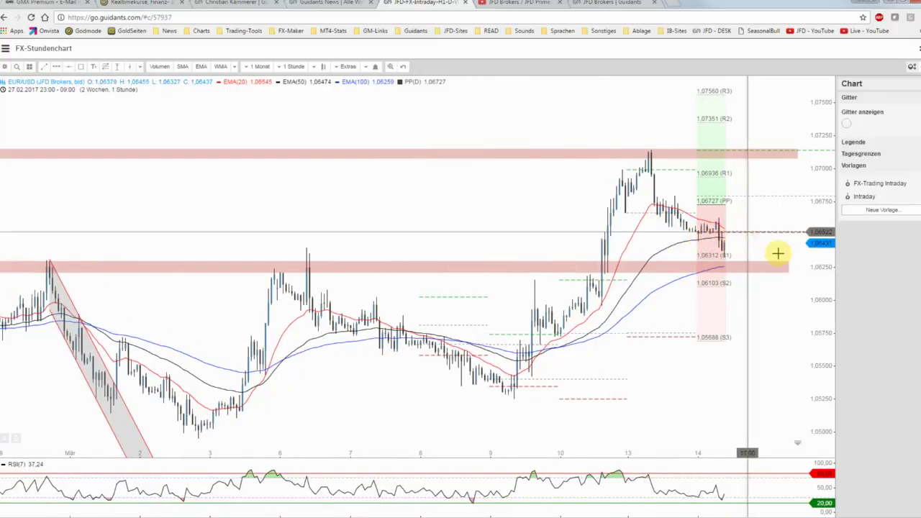
scroll(777, 253, down, 1)
scroll(777, 252, down, 1)
scroll(777, 253, down, 1)
scroll(777, 252, down, 1)
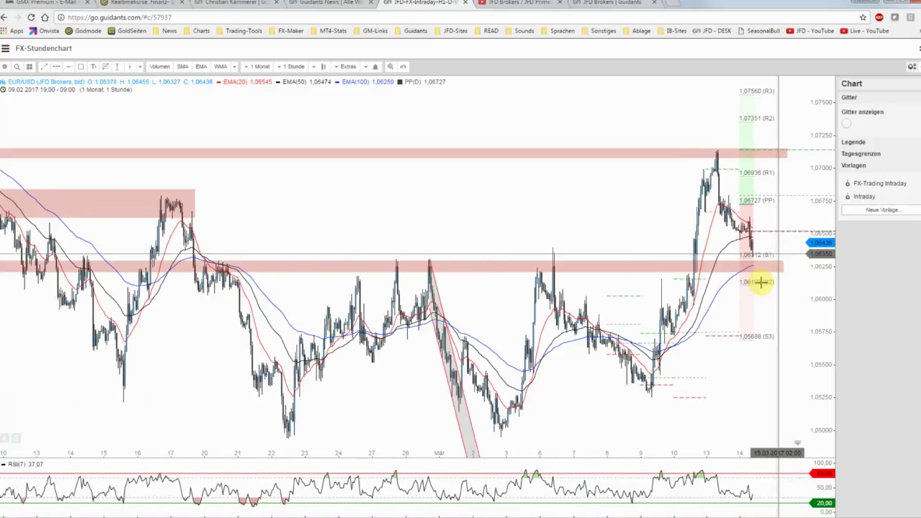
scroll(748, 304, down, 1)
scroll(705, 305, down, 1)
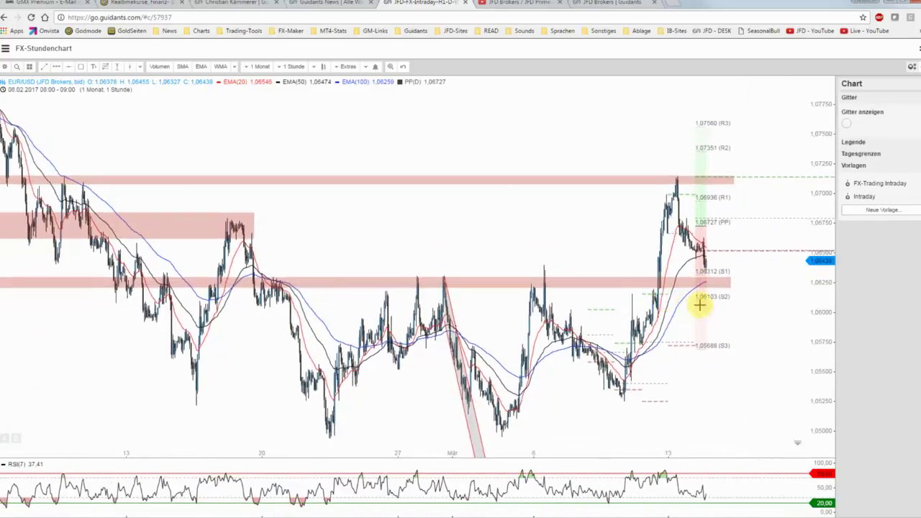
click(599, 285)
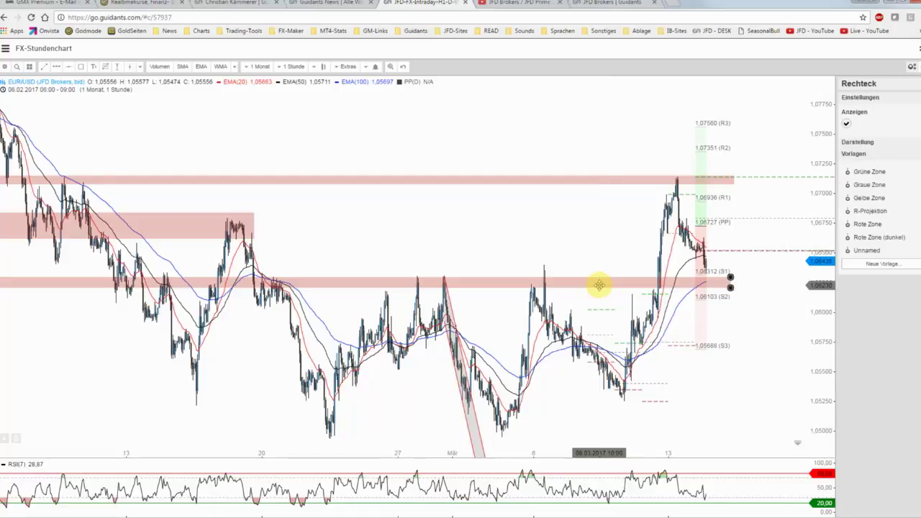
- Apply the Grüne Zone template to the lower support zone and stretch it to the price axis
click(874, 175)
drag(730, 287, 827, 288)
click(657, 252)
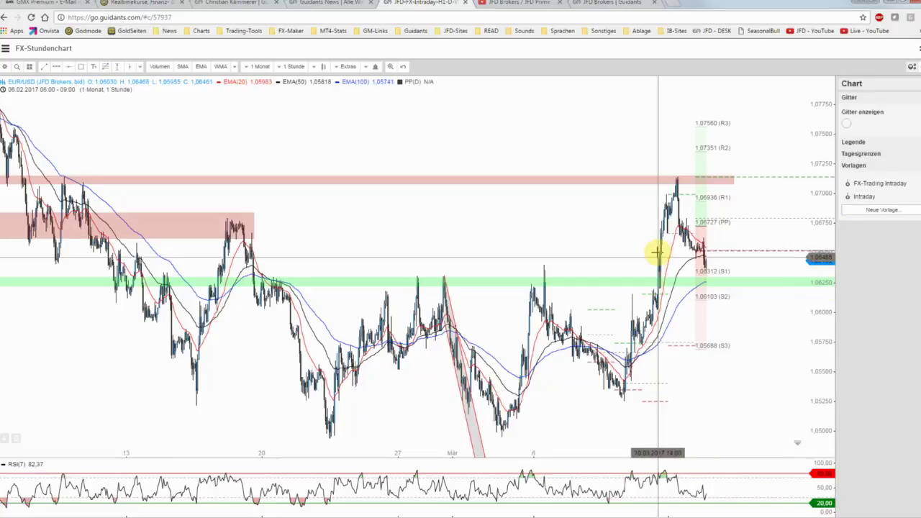
scroll(657, 252, up, 2)
drag(763, 307, 718, 305)
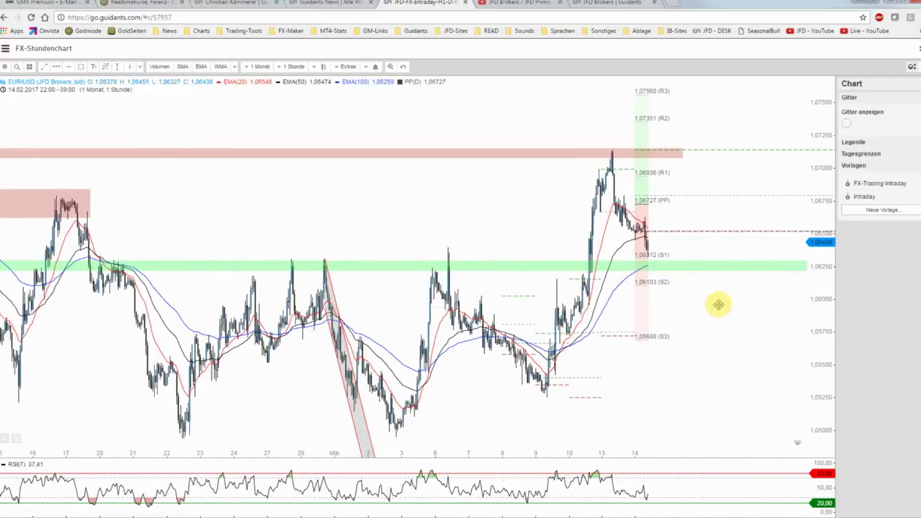
scroll(719, 304, up, 2)
scroll(709, 305, up, 2)
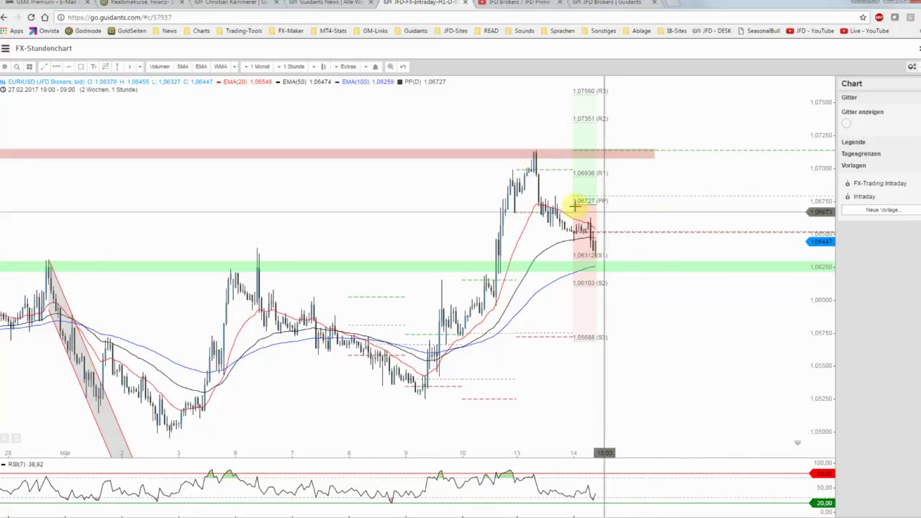
scroll(616, 246, up, 2)
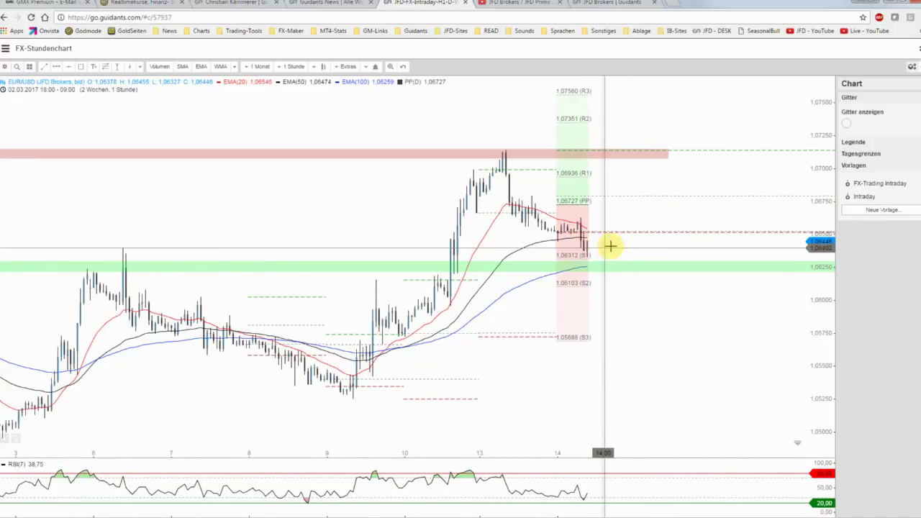
scroll(611, 247, up, 2)
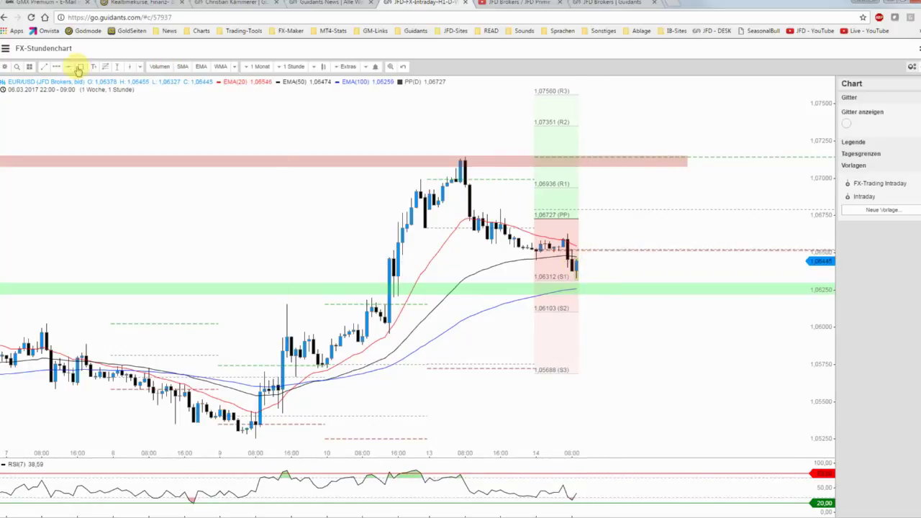
- Draw a blauer Pfeil path dipping to the green zone, rebounding, then falling toward 1.0575
click(571, 258)
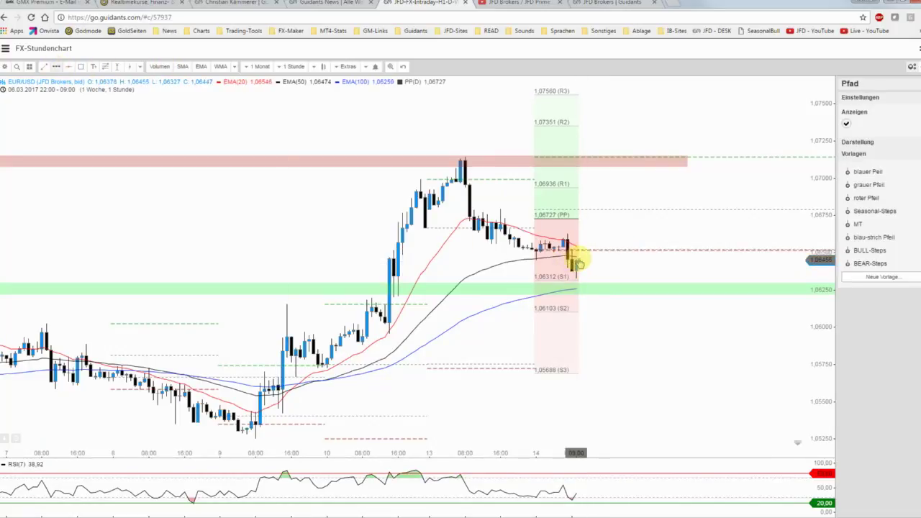
click(585, 245)
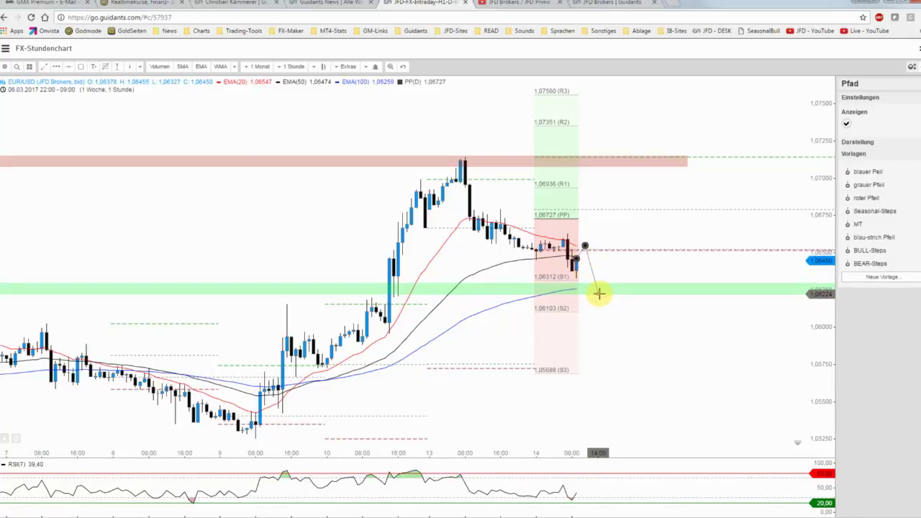
click(598, 293)
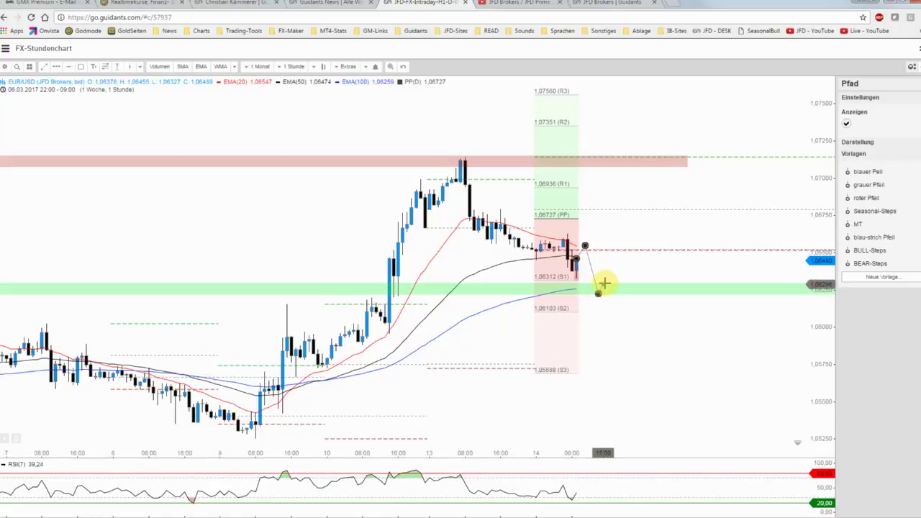
click(607, 274)
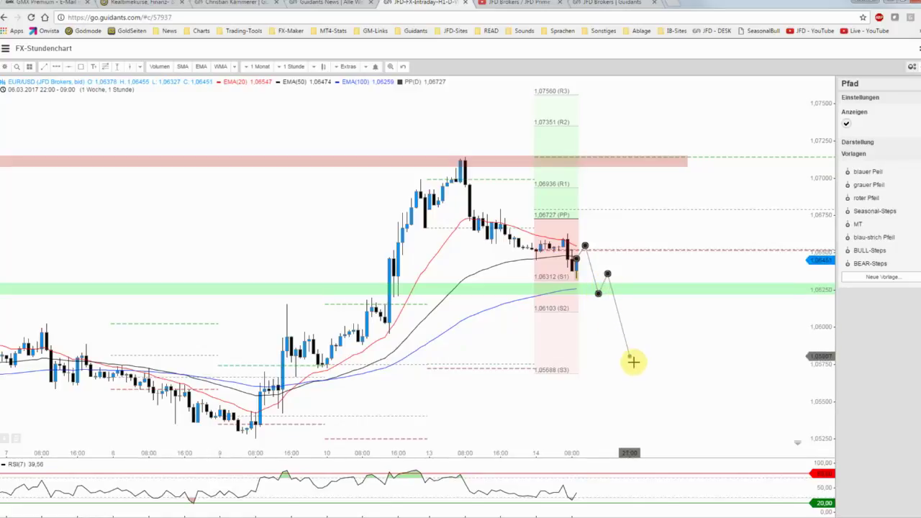
double_click(633, 362)
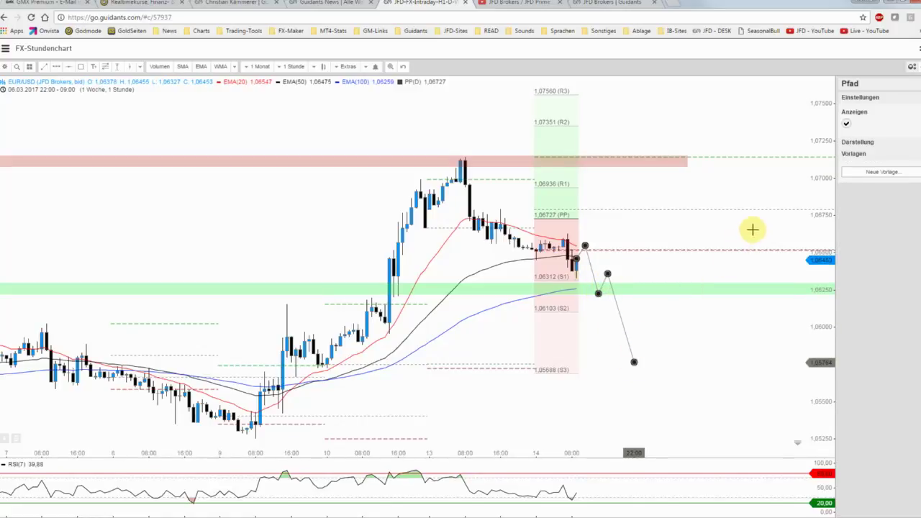
click(867, 172)
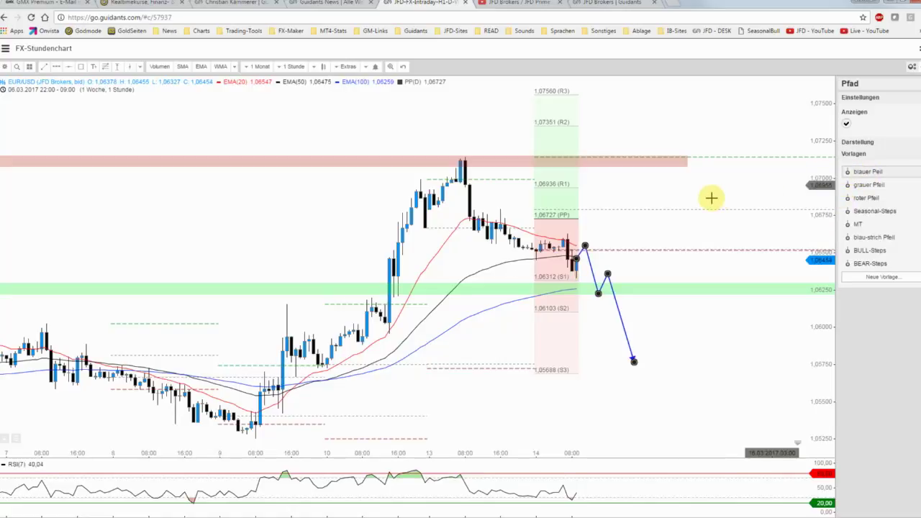
click(657, 206)
- Save the annotated hourly chart and switch to the Guidants News calendar tab
mouse_move(6, 66)
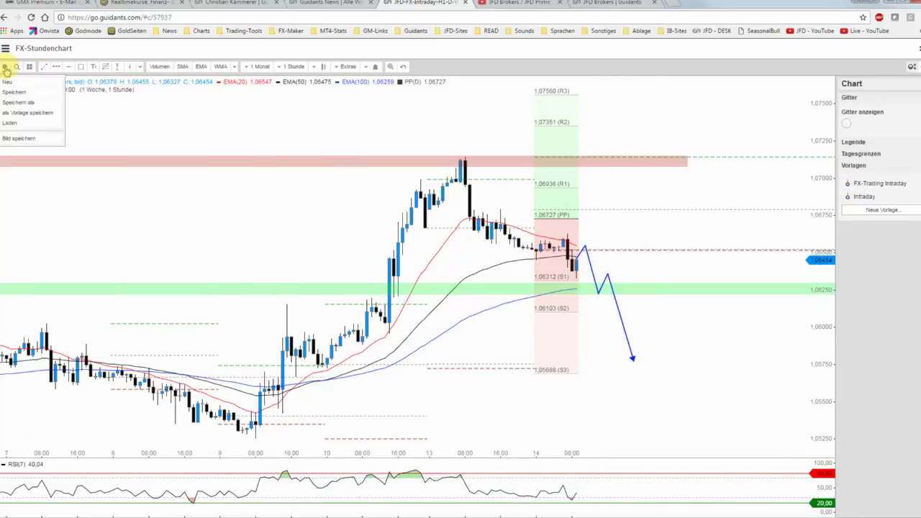
click(14, 92)
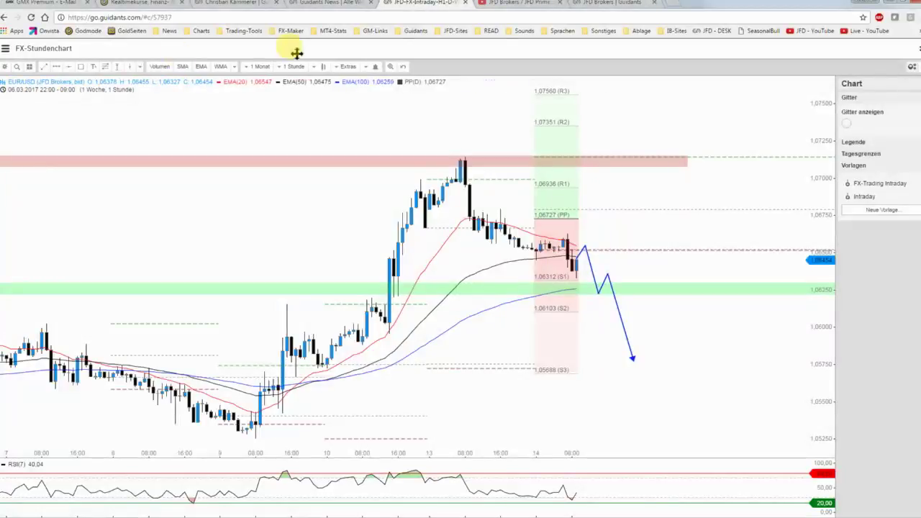
click(359, 4)
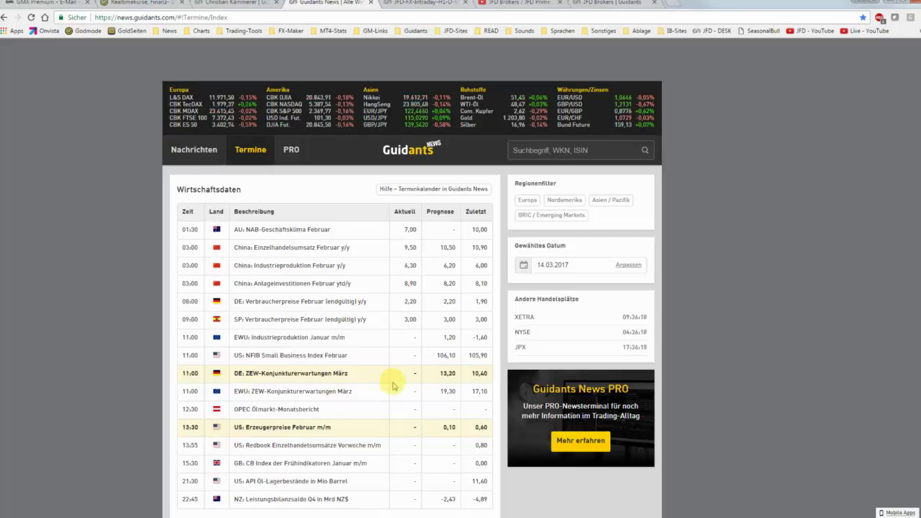
- Go back from the 14.03.2017 Termine calendar to the JFD-FX-Intraday hourly chart tab
click(422, 3)
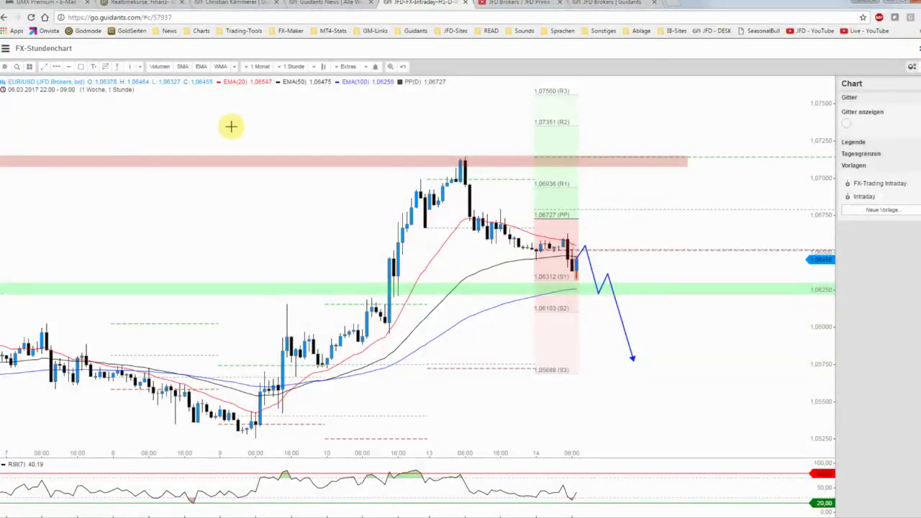
- Save the EUR/USD hourly chart and load the saved USD/CAD analyses into all workspace charts
click(5, 66)
click(14, 93)
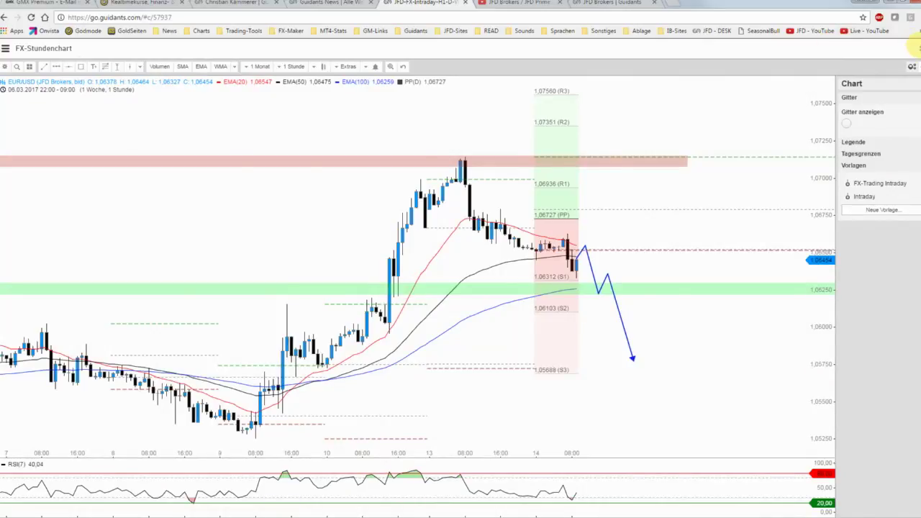
click(915, 47)
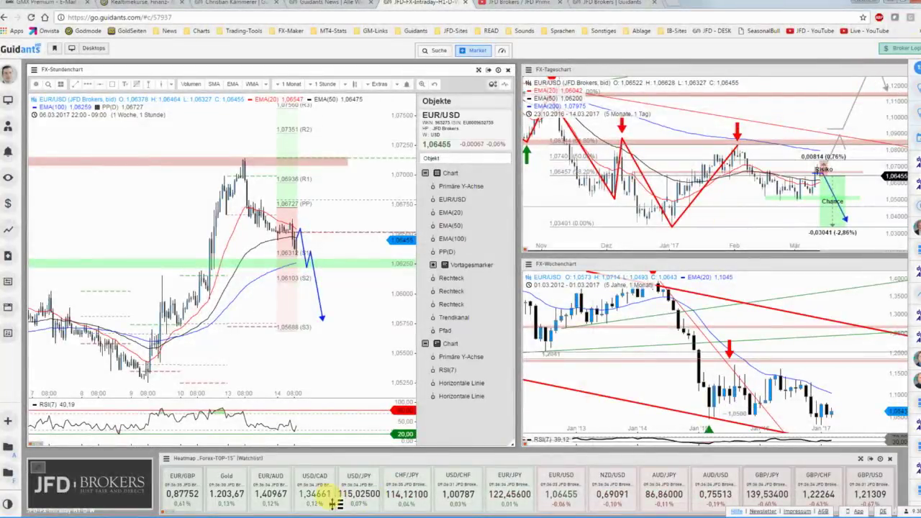
click(316, 495)
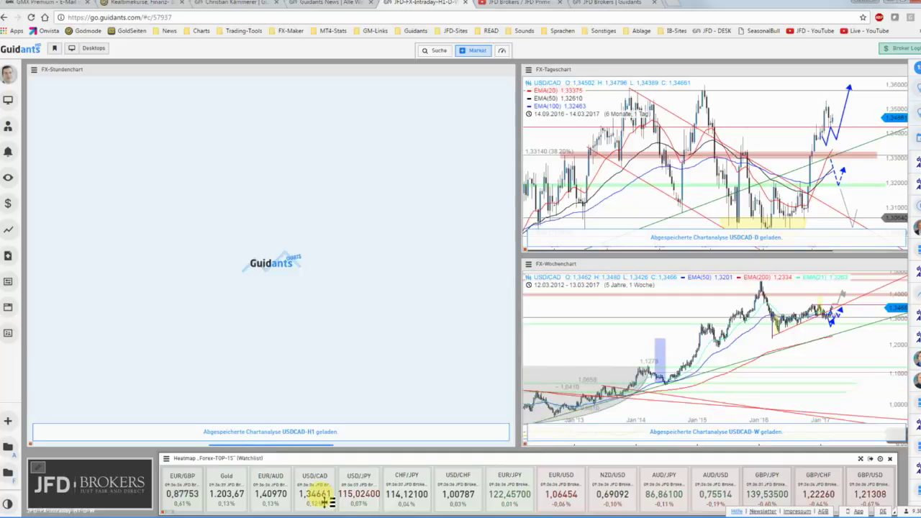
- Maximize the USD/CAD daily chart (FX-Tageschart) so it fills the screen
scroll(720, 306, up, 5)
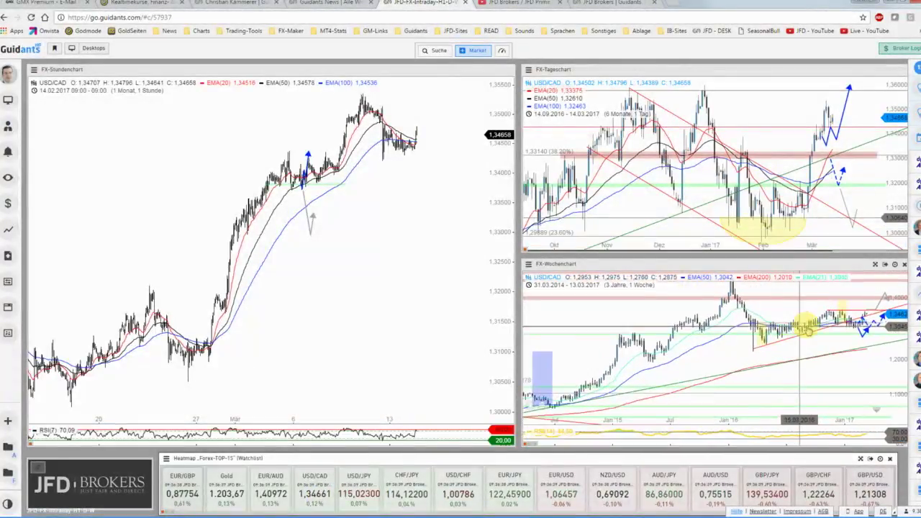
scroll(833, 344, up, 2)
scroll(806, 349, up, 2)
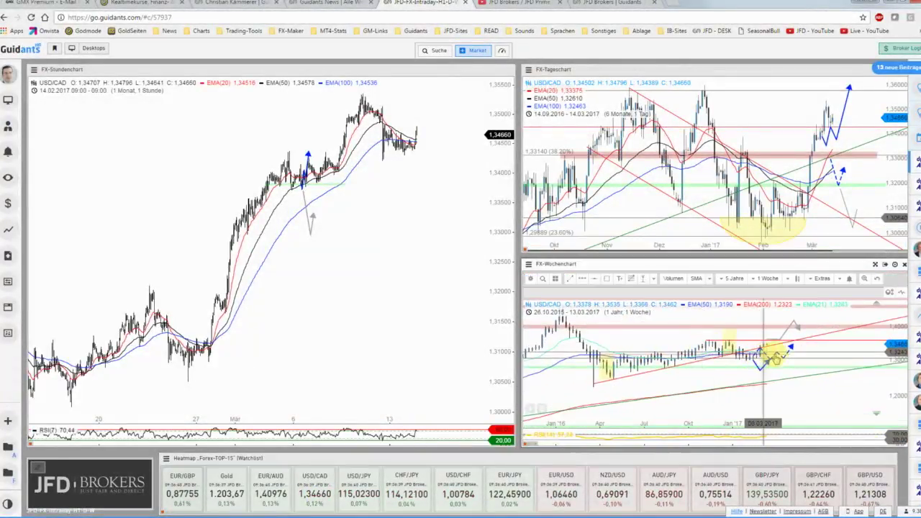
scroll(782, 342, down, 2)
scroll(767, 345, down, 1)
scroll(765, 349, down, 1)
click(767, 278)
click(767, 173)
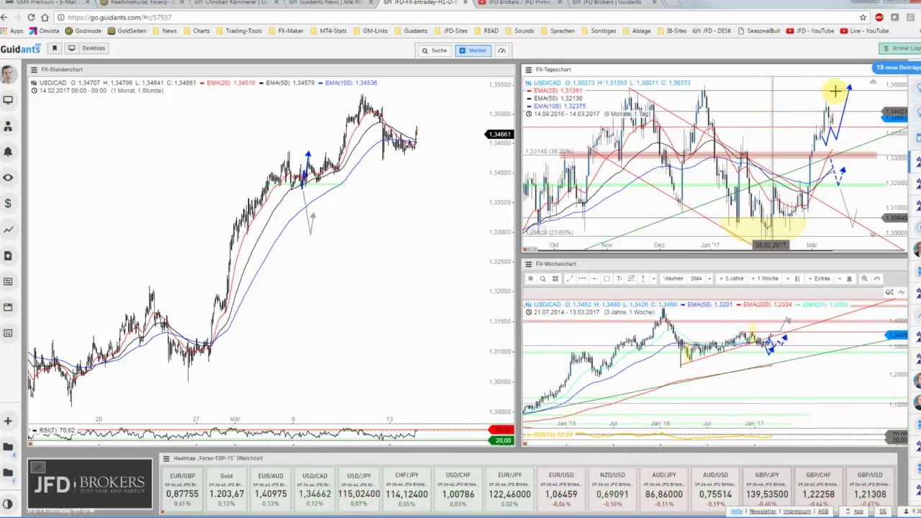
click(874, 72)
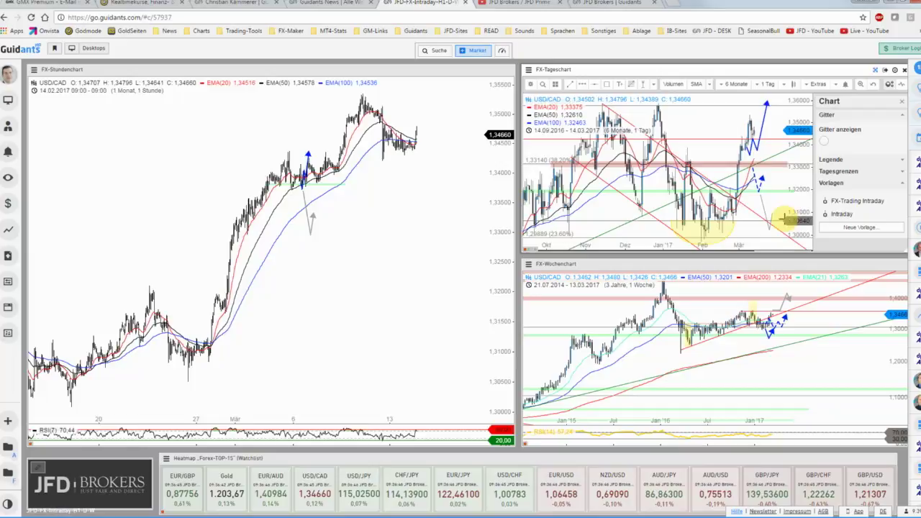
double_click(783, 219)
- Rescale the daily chart's price axis to show roughly 1.28 to 1.38
scroll(783, 220, up, 1)
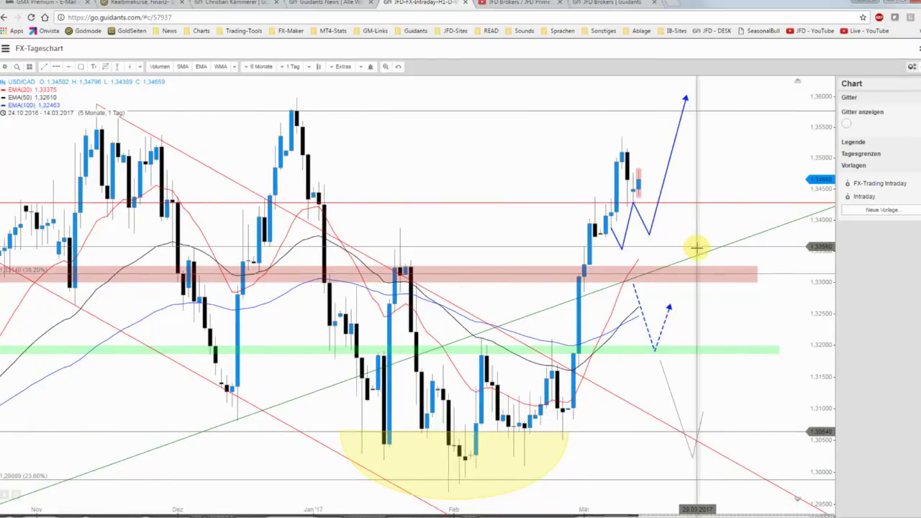
scroll(695, 248, down, 1)
scroll(696, 248, down, 1)
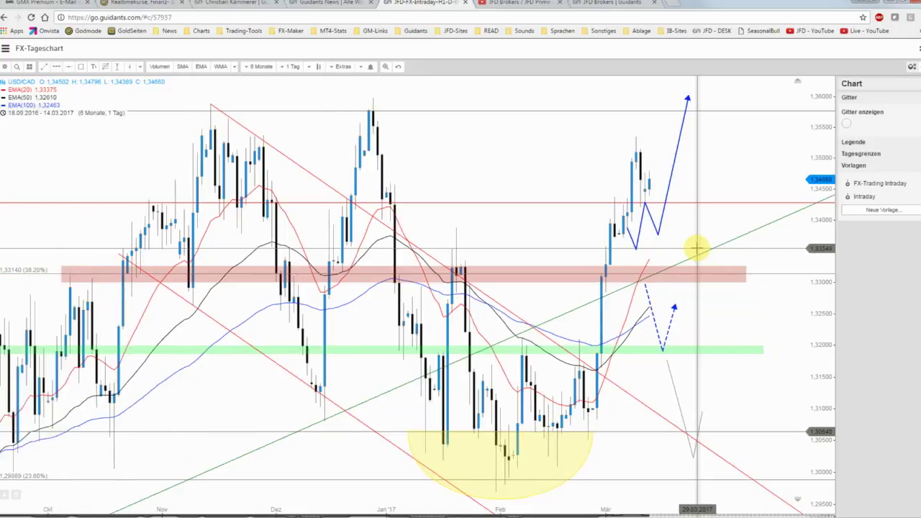
mouse_move(822, 180)
mouse_down()
mouse_move(822, 190)
mouse_move(719, 185)
mouse_up()
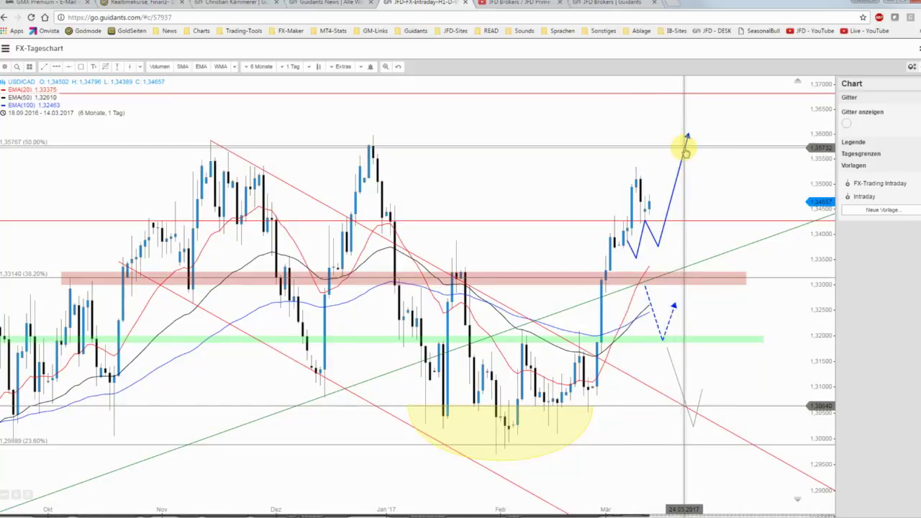
scroll(686, 152, down, 2)
scroll(687, 156, down, 2)
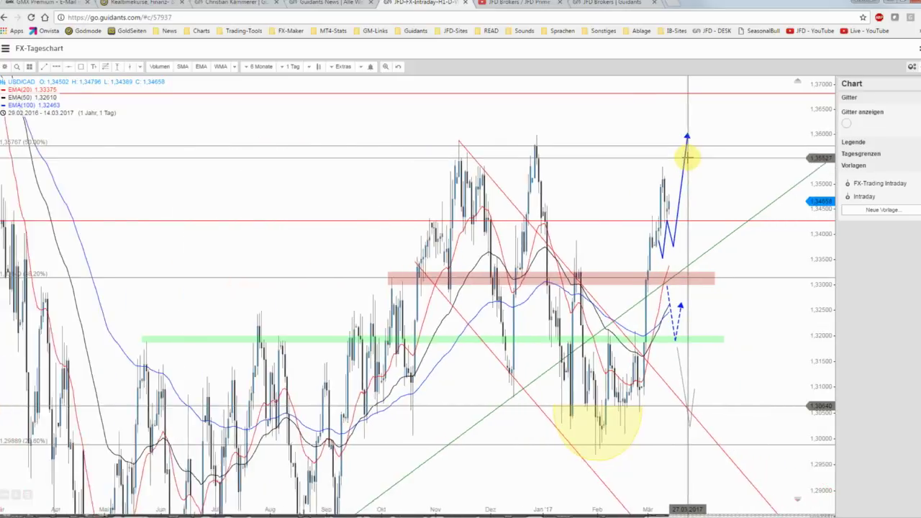
scroll(687, 157, down, 2)
drag(820, 117, 816, 288)
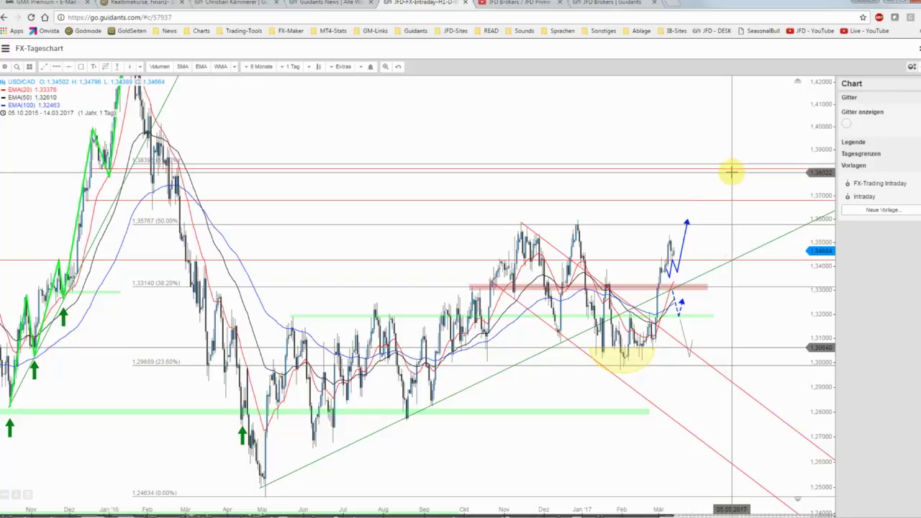
scroll(740, 192, up, 1)
scroll(734, 206, up, 1)
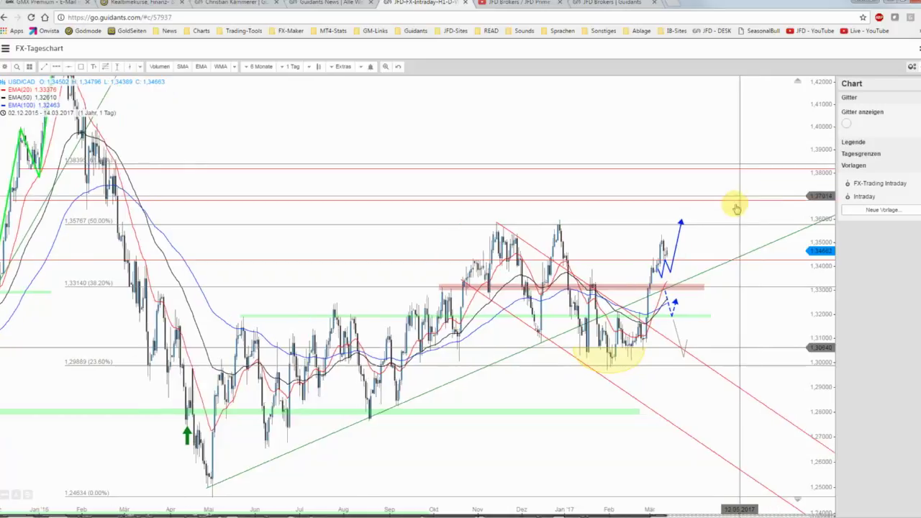
scroll(712, 230, up, 1)
scroll(712, 230, up, 1)
scroll(711, 229, up, 2)
scroll(698, 236, up, 1)
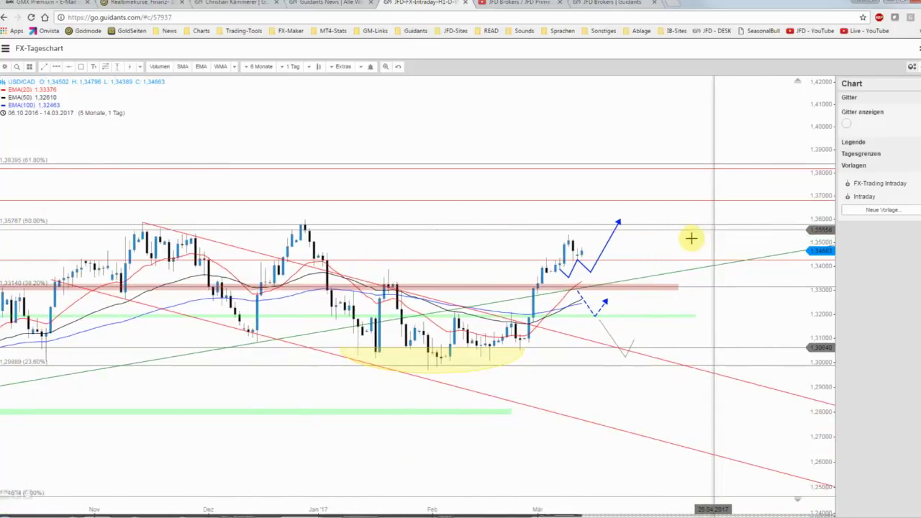
drag(816, 202, 798, 103)
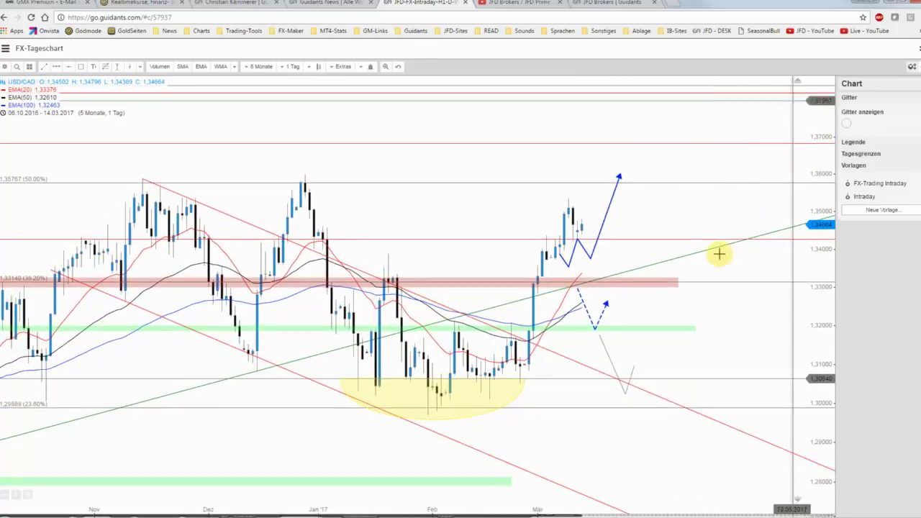
- Stretch the red 1.3314 zone rightward, make it a 'Grüne Zone', and delete the old blue arrow
click(666, 295)
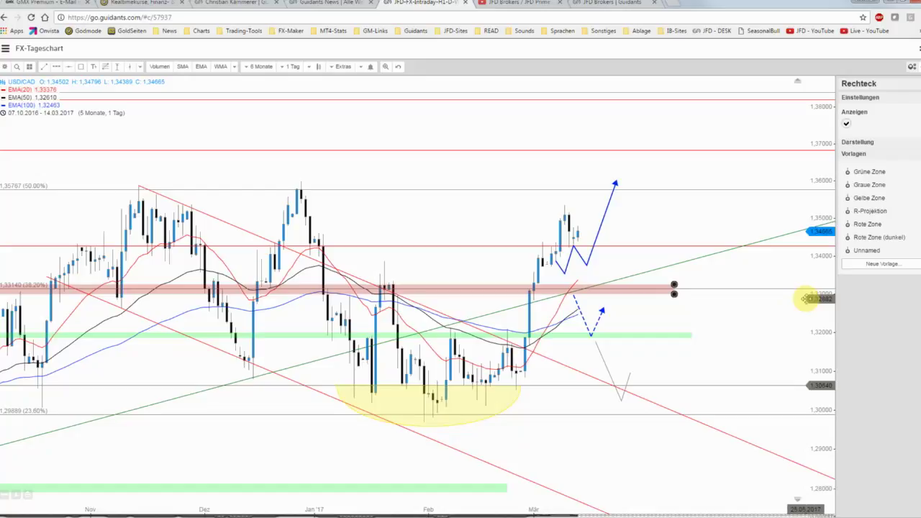
mouse_move(676, 294)
mouse_down()
mouse_move(724, 297)
mouse_move(848, 232)
mouse_up()
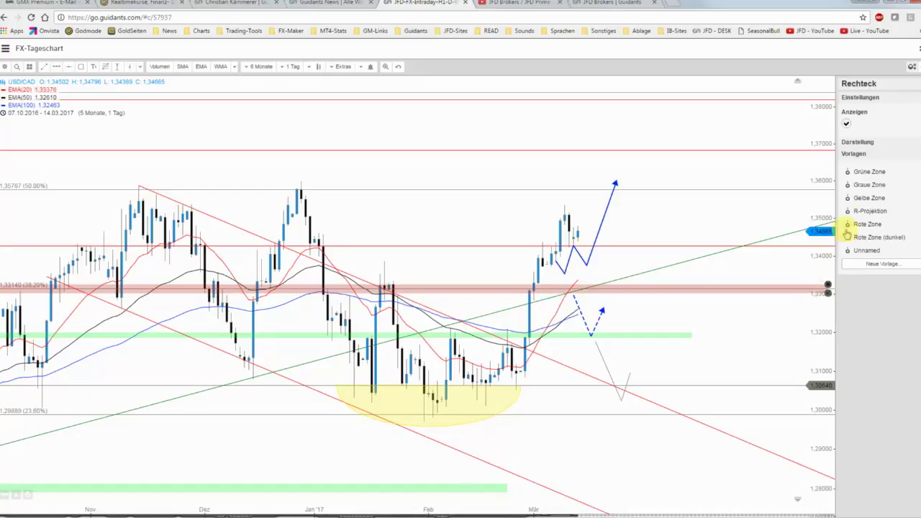
click(872, 172)
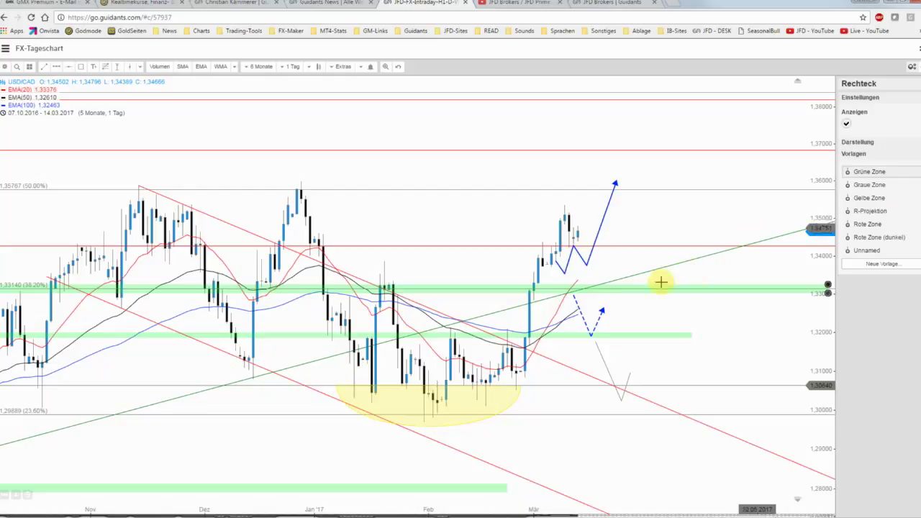
right_click(592, 257)
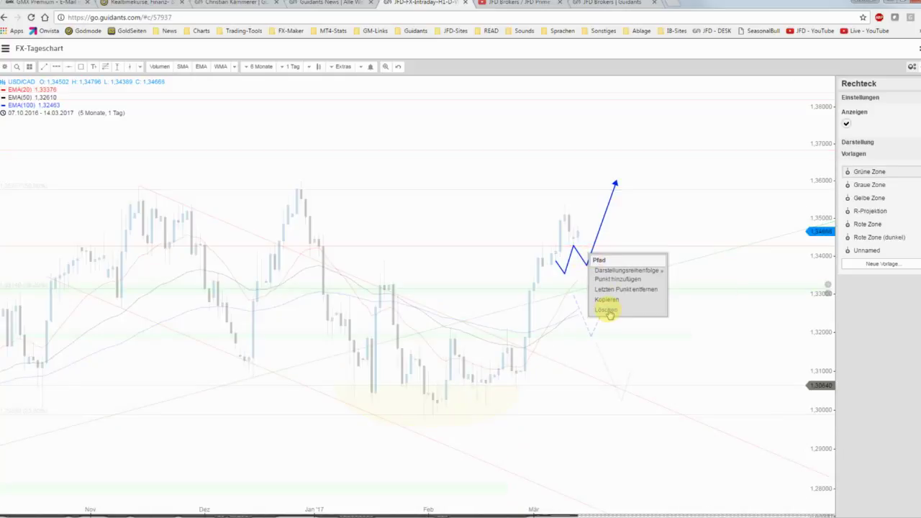
click(610, 310)
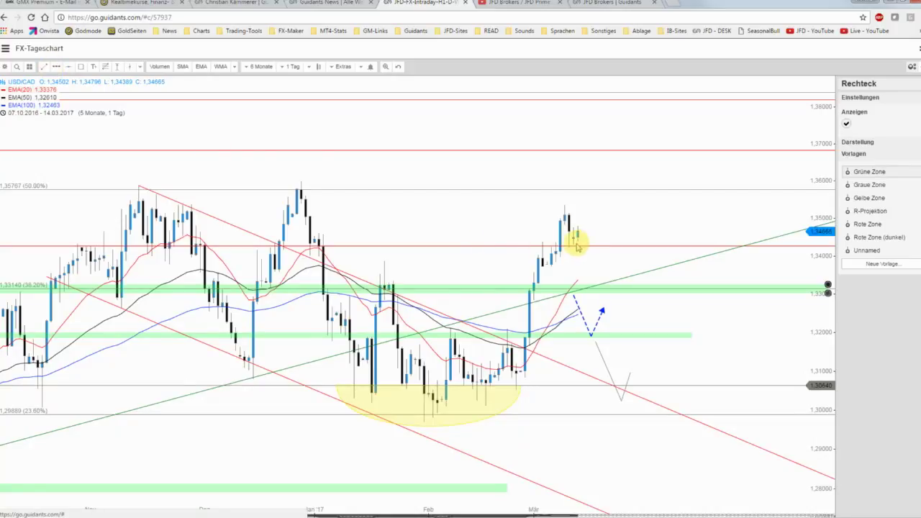
- Draw a 'blauer Pfeil' path from the last candle up to about 1.358, back down, then to 1.38
click(56, 67)
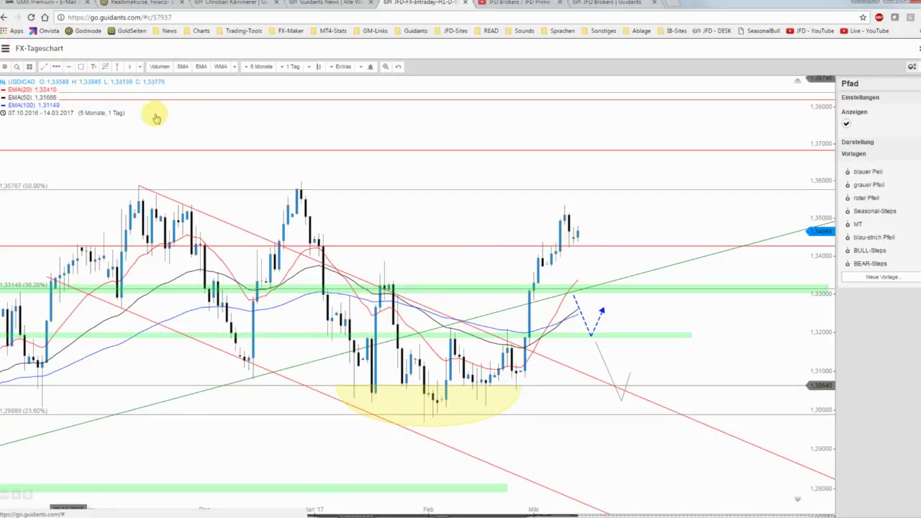
click(581, 228)
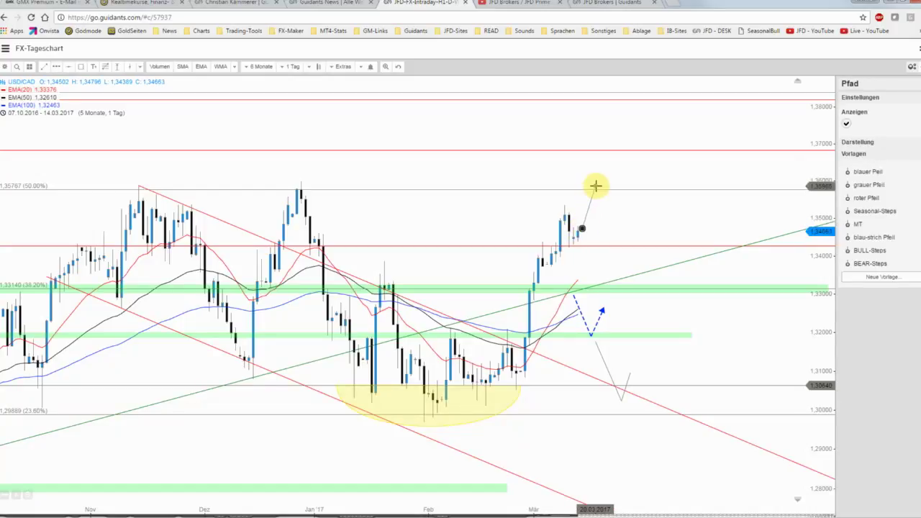
click(596, 186)
click(608, 213)
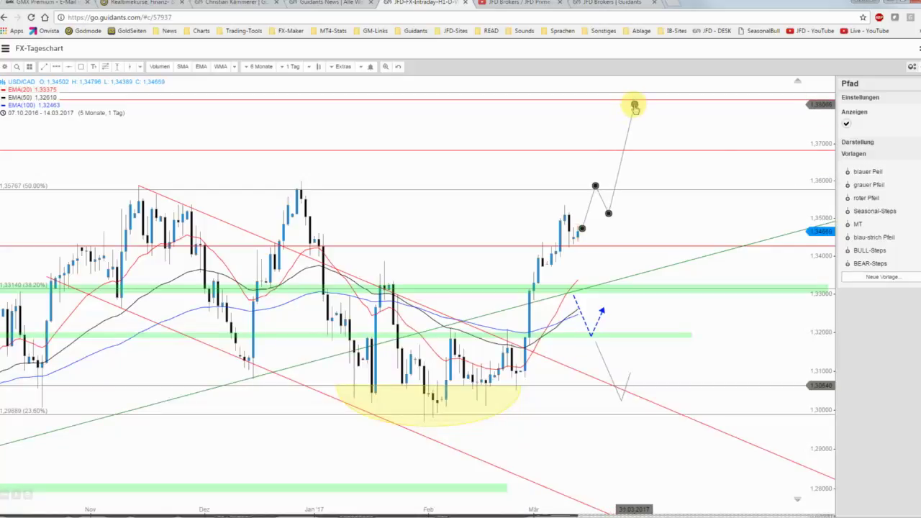
double_click(634, 105)
click(854, 173)
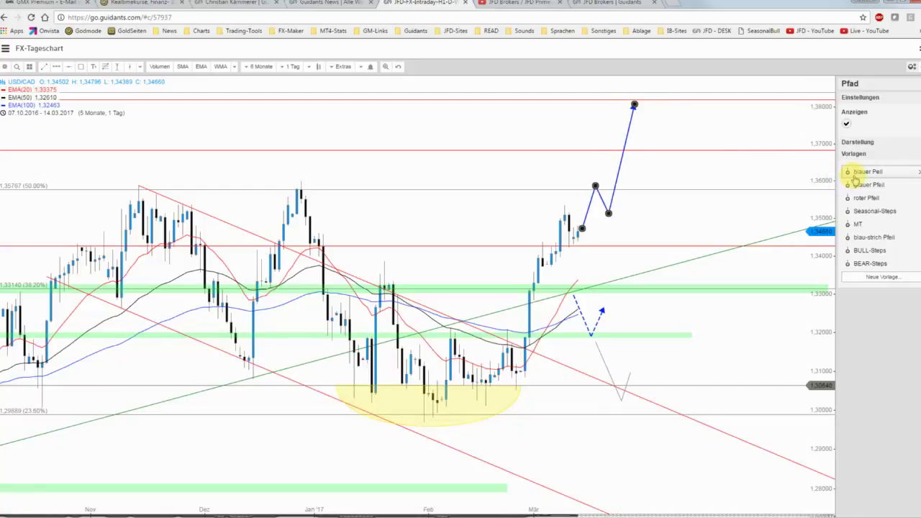
click(680, 230)
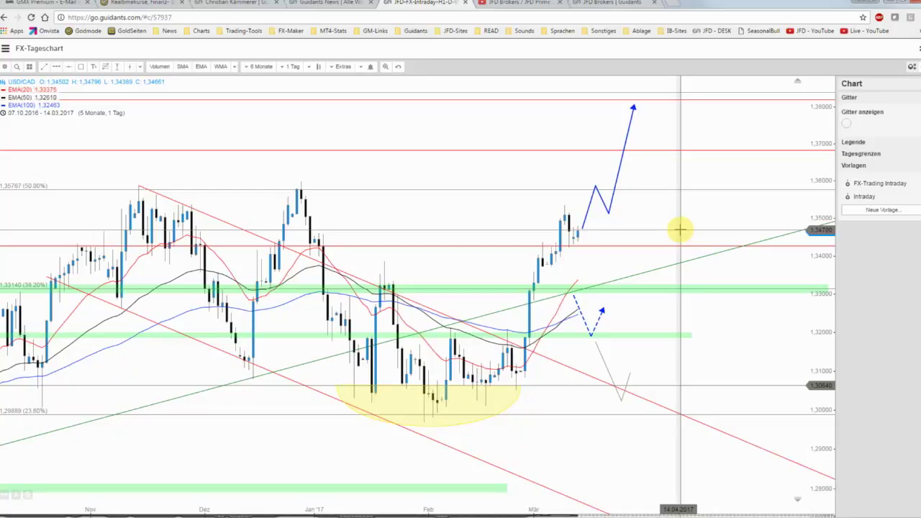
- Delete the dashed blue projection and move the grey correction path up to the 1.33 zone
right_click(581, 311)
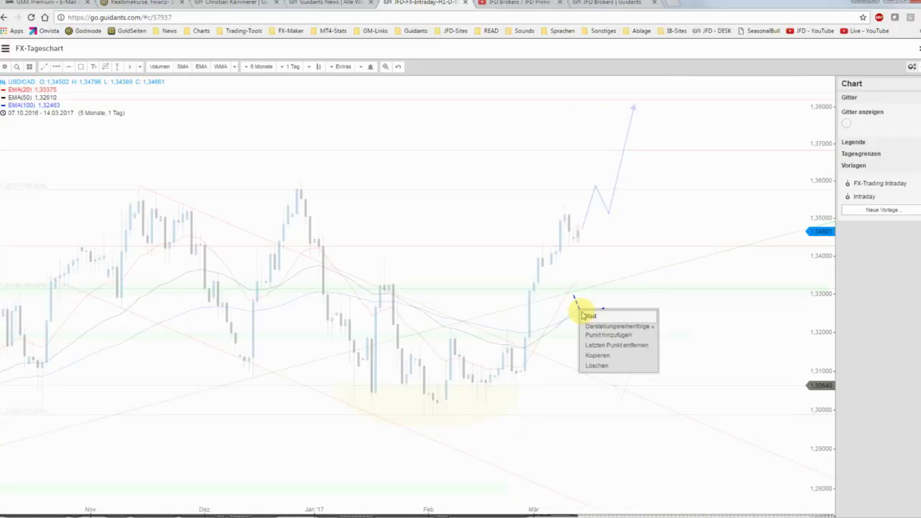
click(602, 368)
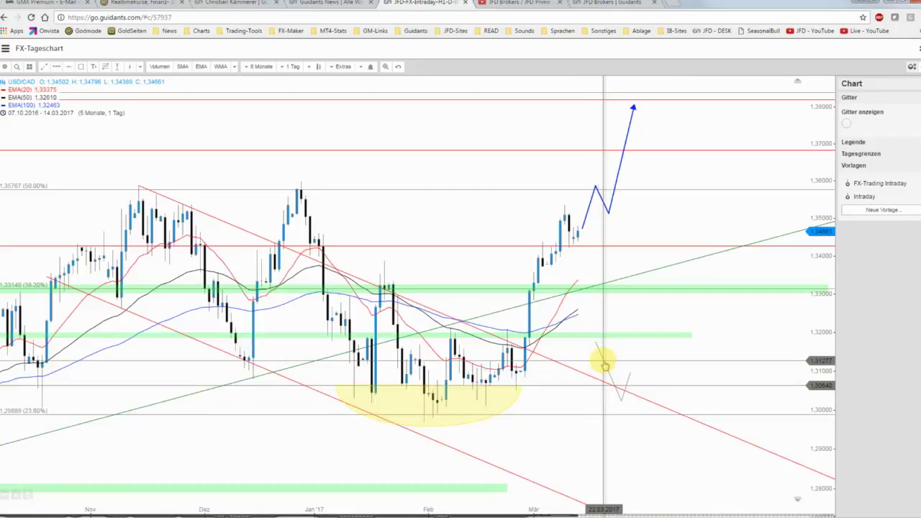
click(600, 354)
drag(602, 349, 606, 268)
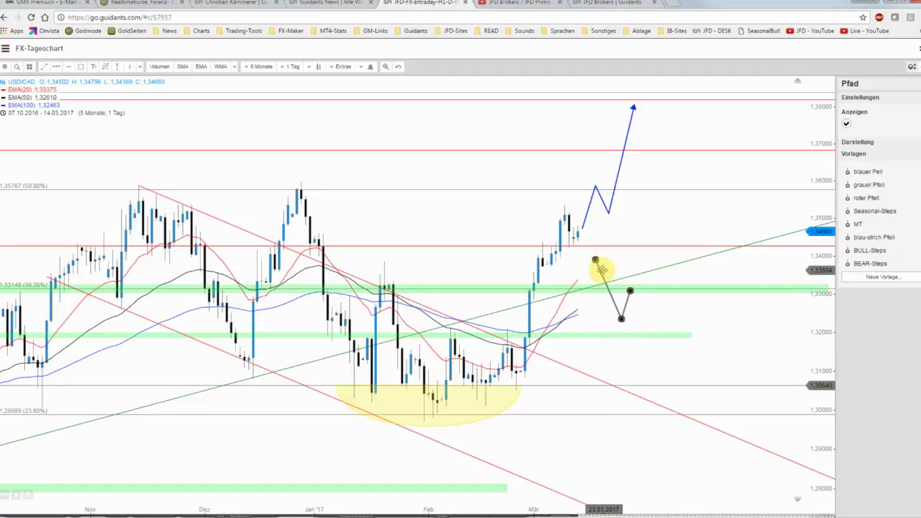
- Reshape the grey path to drop to about 1.305 and end near 1.316
drag(622, 319, 621, 334)
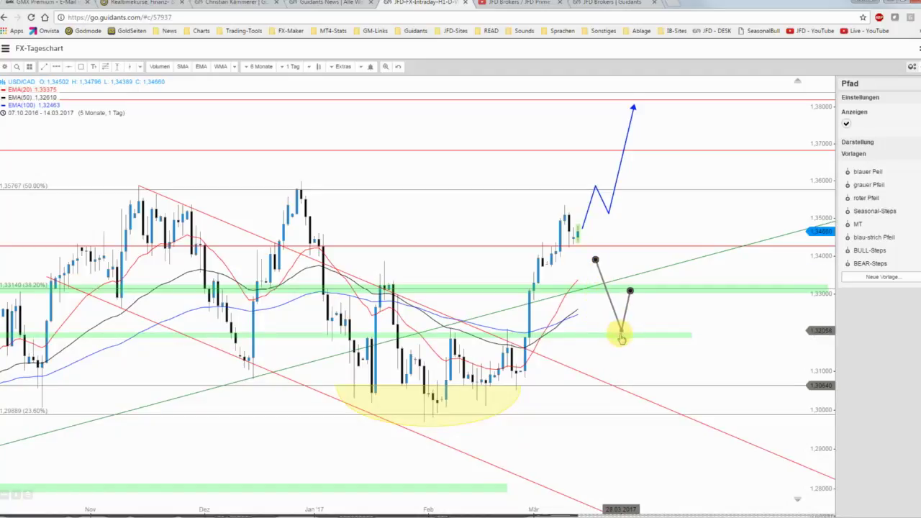
drag(629, 291, 631, 311)
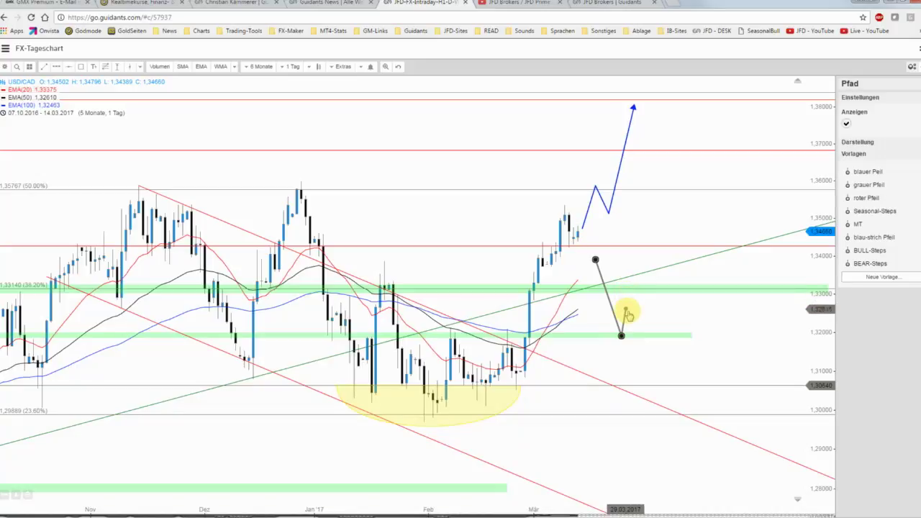
drag(613, 309, 618, 308)
click(640, 311)
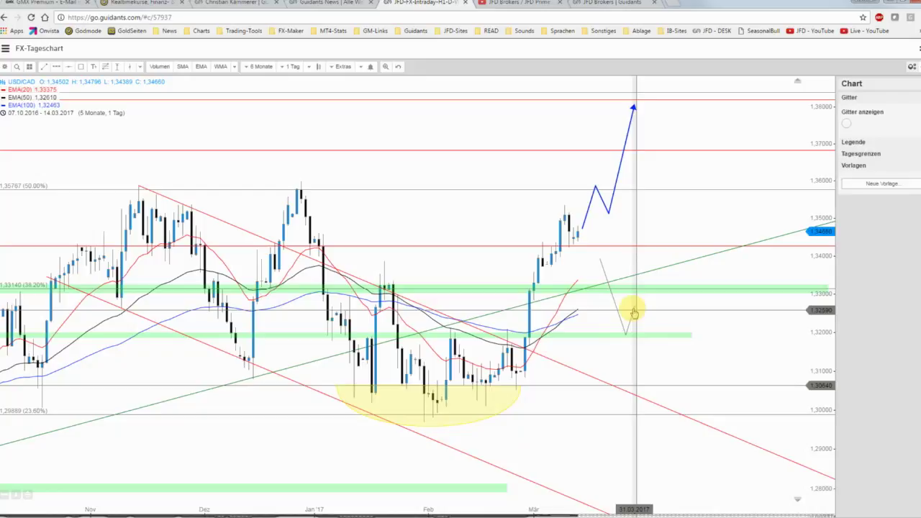
click(603, 268)
drag(614, 296, 620, 325)
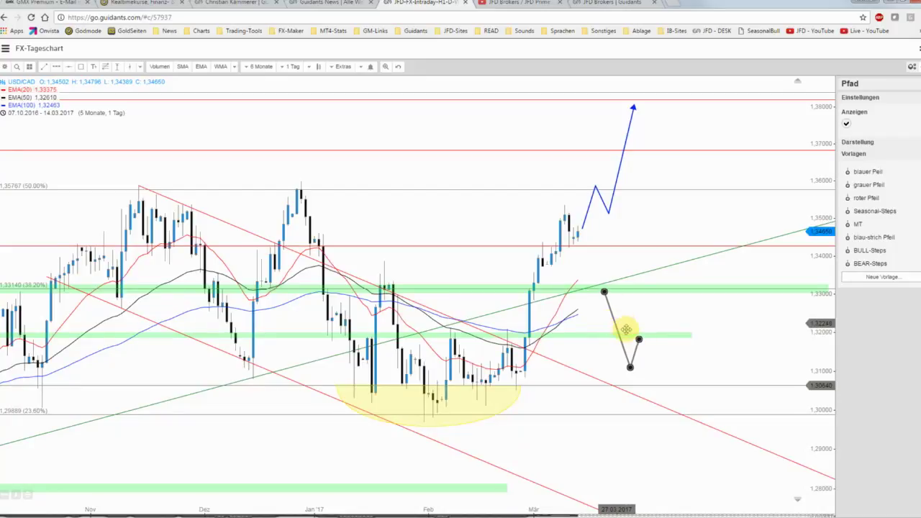
drag(636, 369, 645, 398)
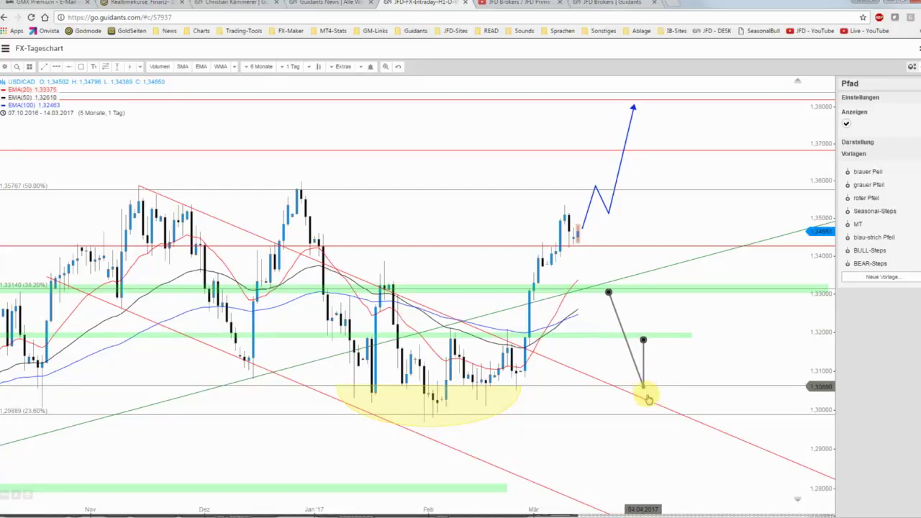
mouse_move(643, 341)
mouse_down()
mouse_move(663, 358)
mouse_move(662, 350)
mouse_up()
- Switch the seasonality window's Markt from EURUSD24 to USDCAD24
click(678, 365)
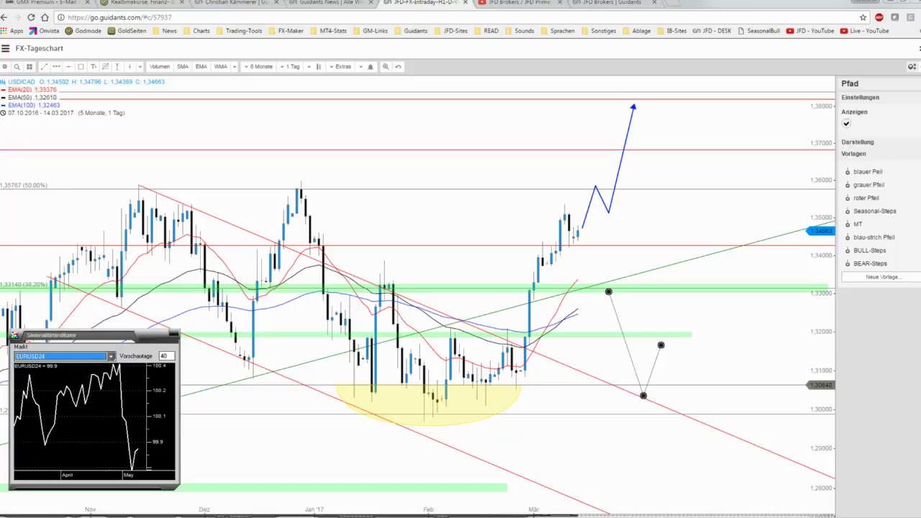
click(124, 363)
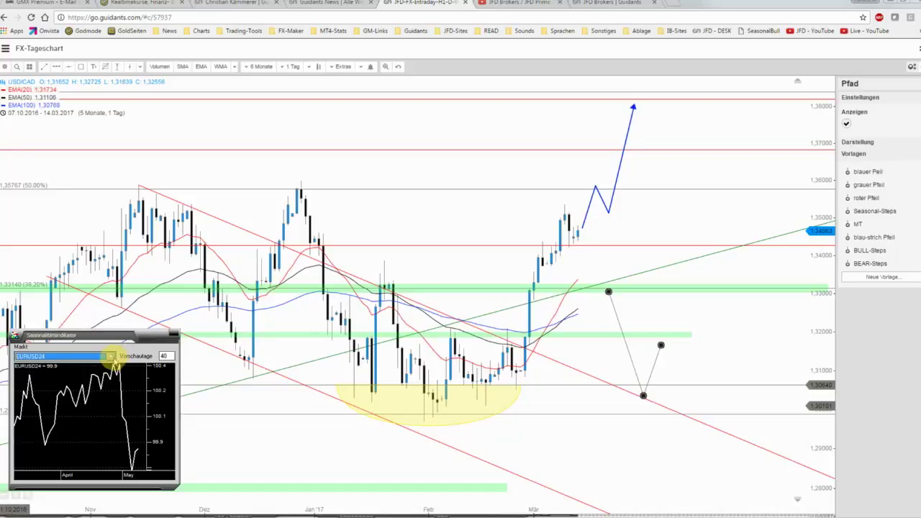
click(112, 357)
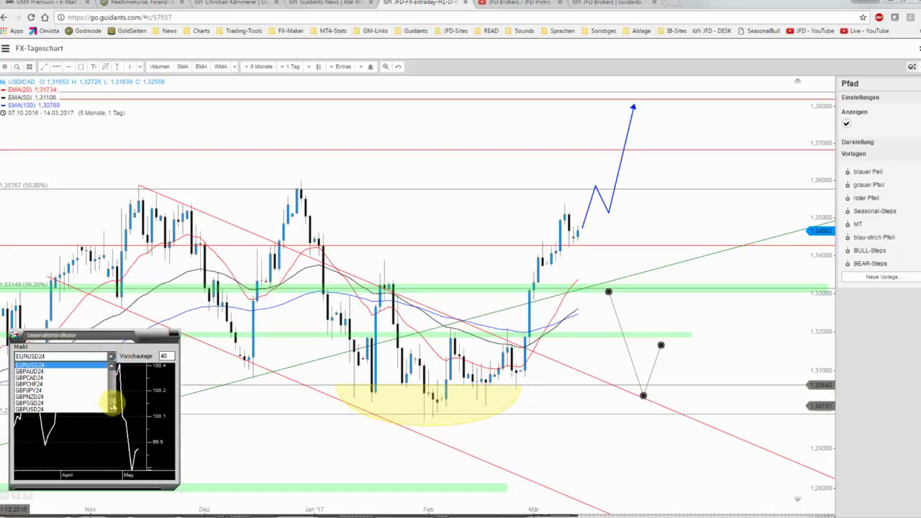
scroll(112, 403, down, 10)
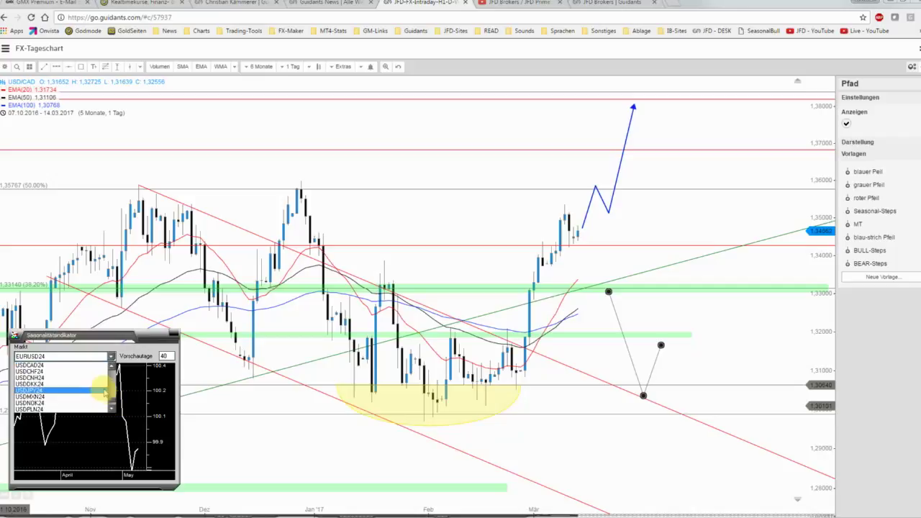
click(90, 365)
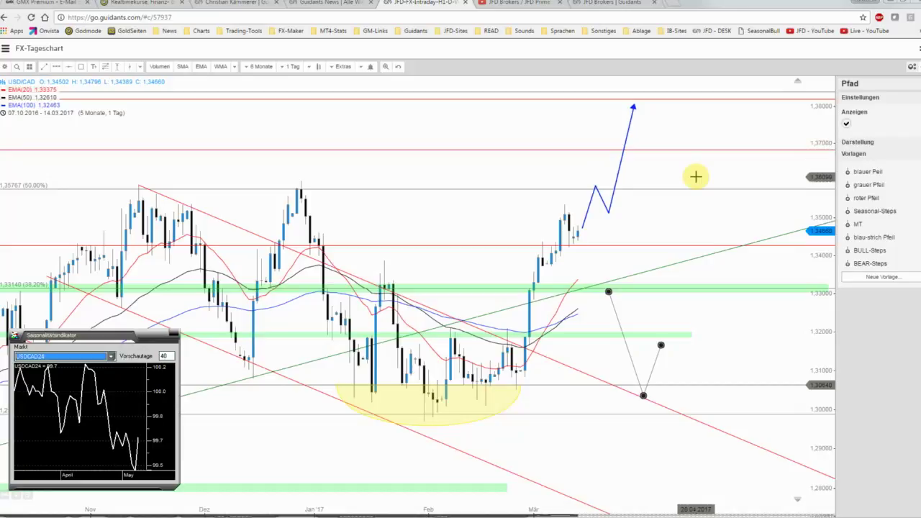
- Close the Seasonalitätsindikator window and deselect the grey correction path
click(8, 69)
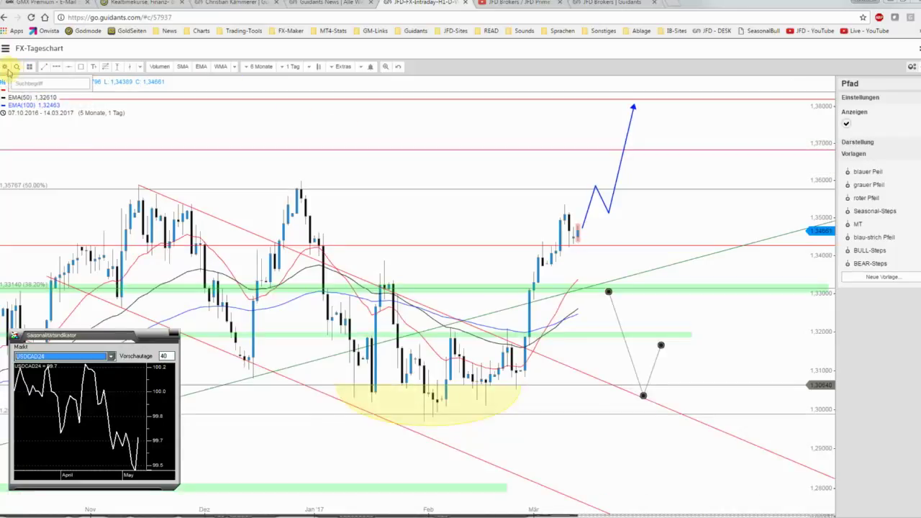
click(10, 92)
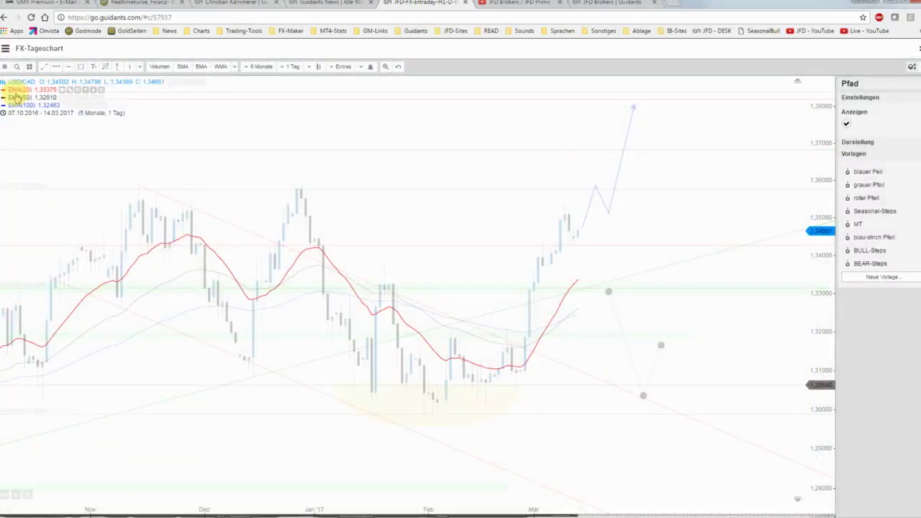
click(600, 311)
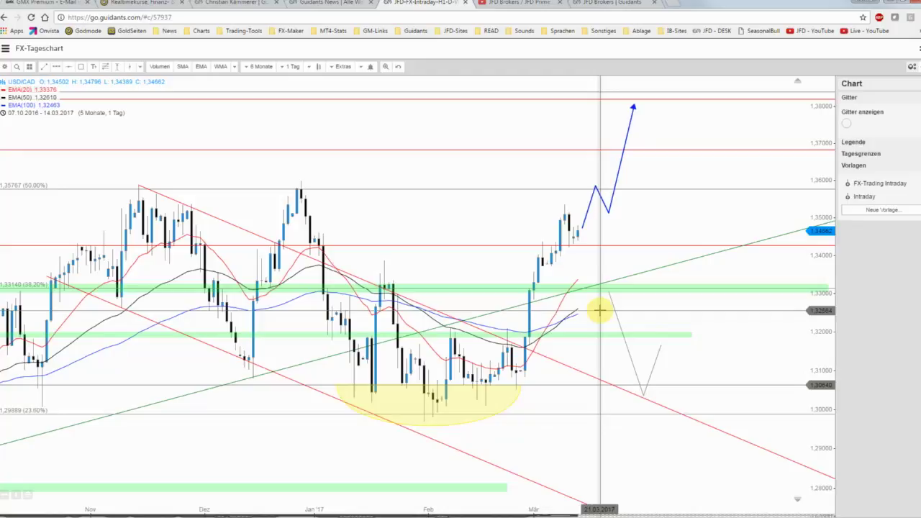